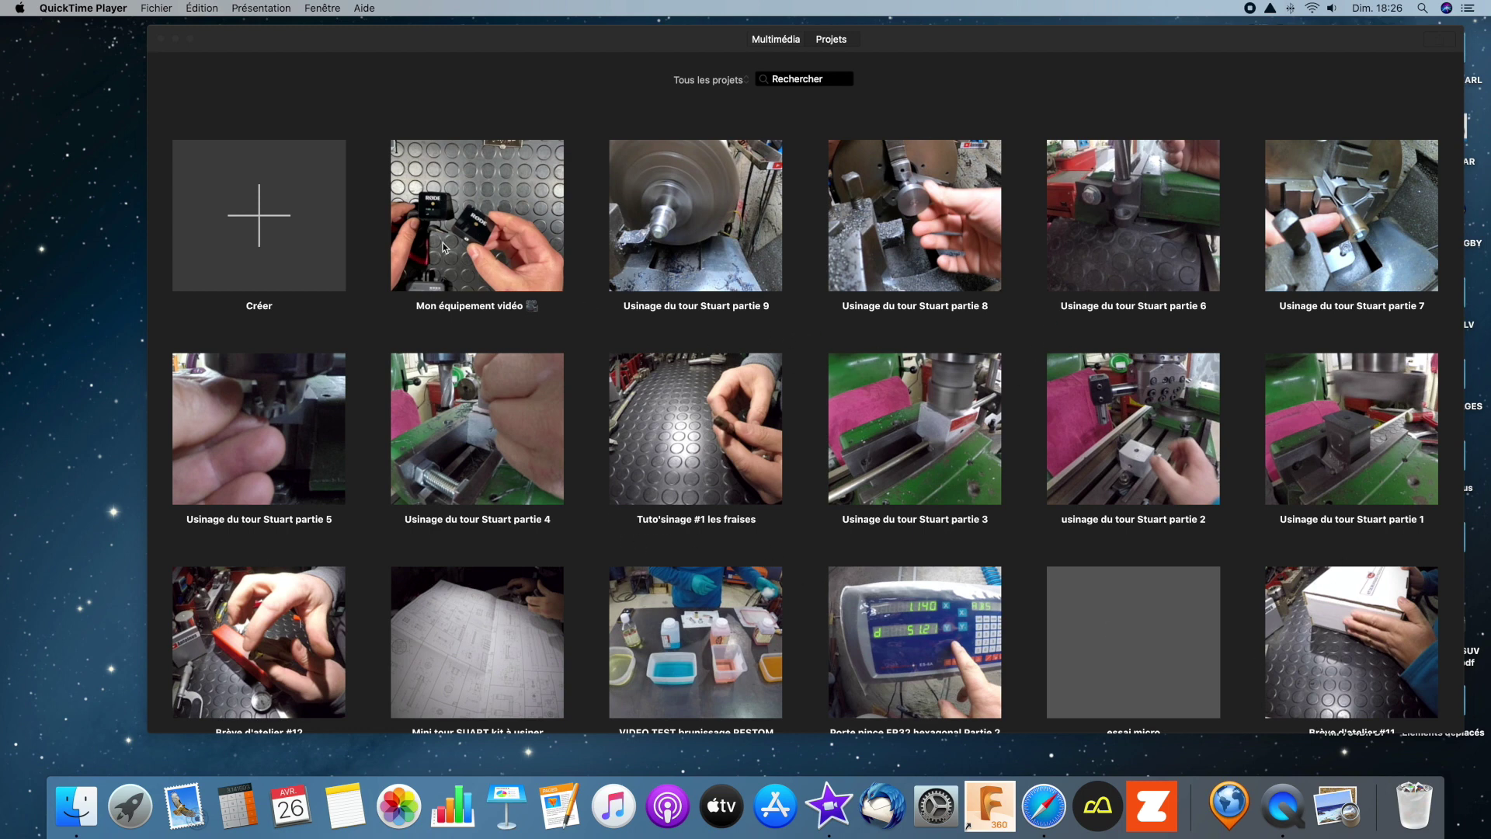
# - Open the "Mon équipement vidéo" project and shrink the timeline scale until the whole film fits in view
pyautogui.click(491, 239)
pyautogui.click(491, 239)
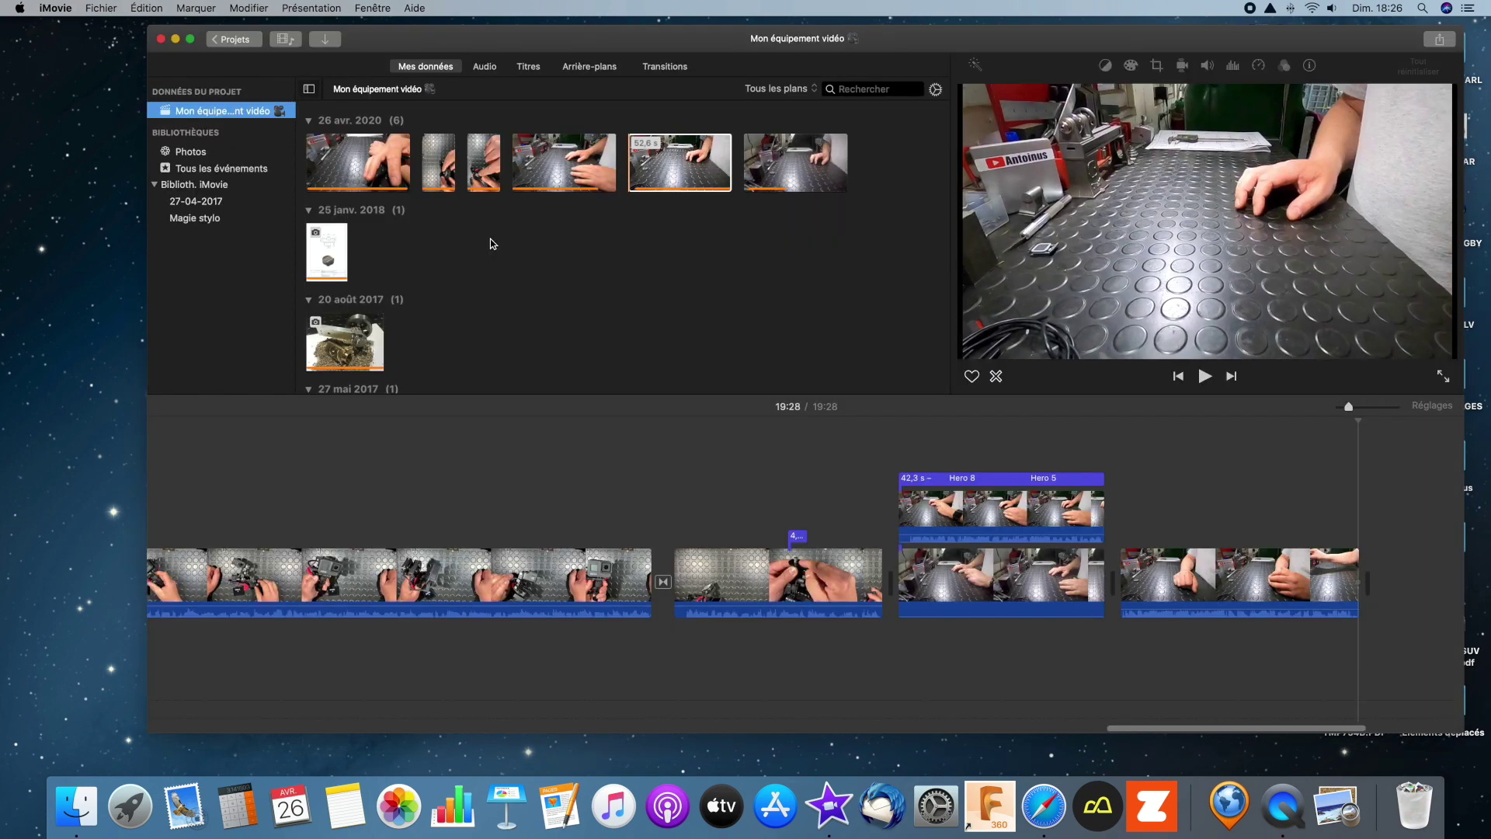
pyautogui.hscroll(-10, 749, 464)
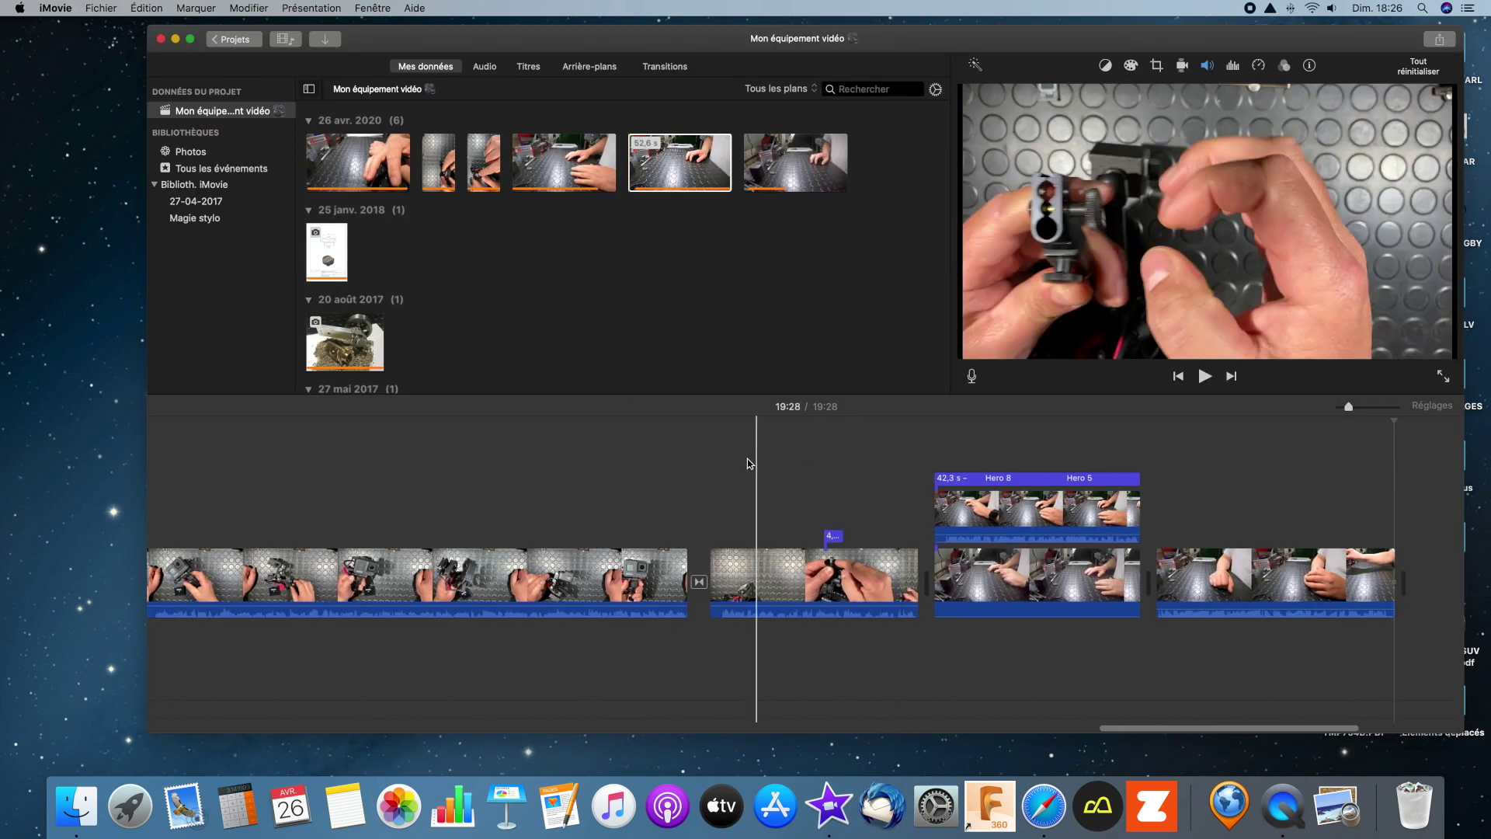
pyautogui.hscroll(-15, 747, 459)
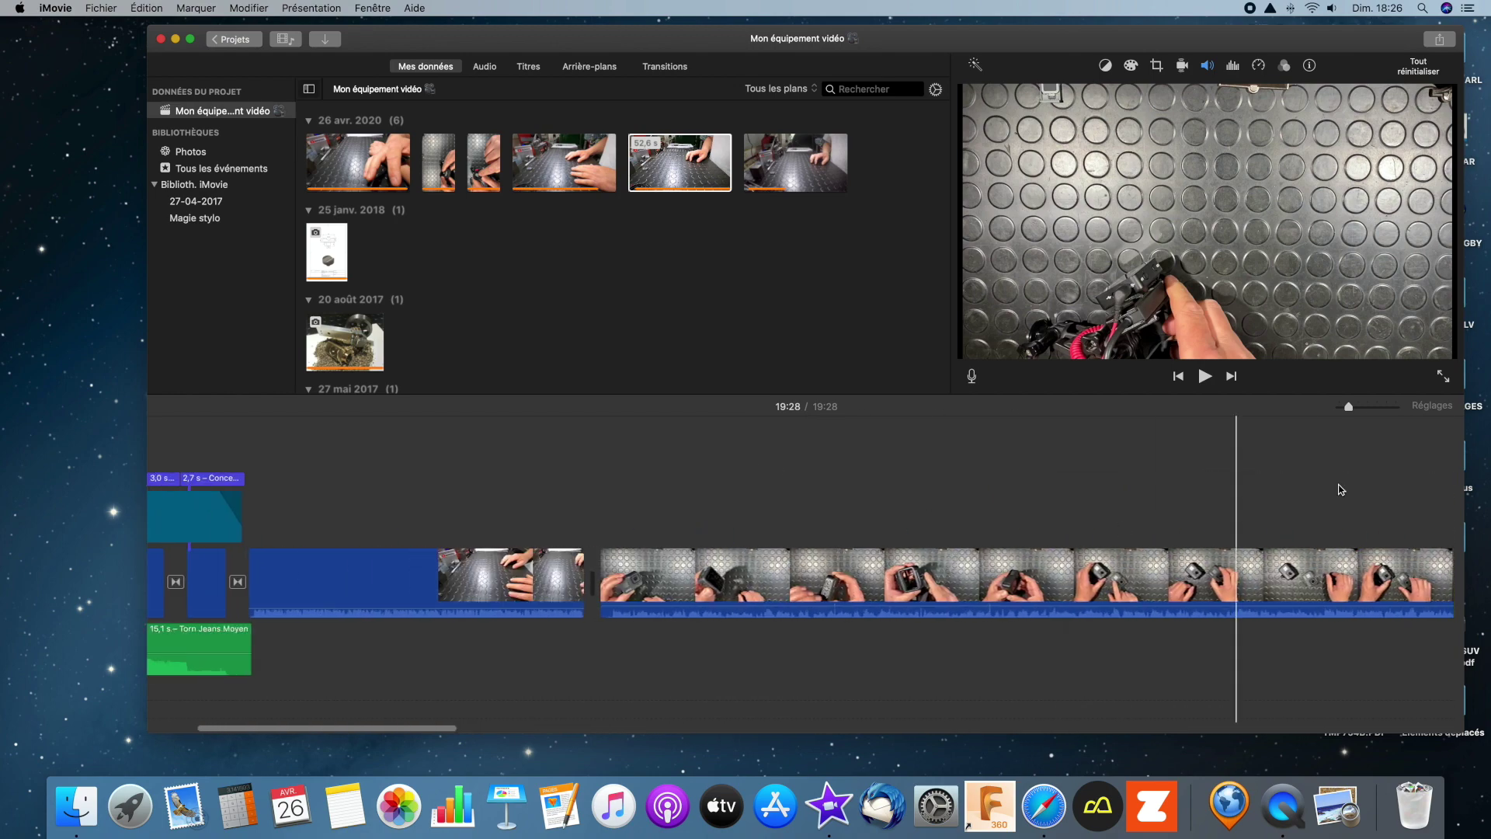
pyautogui.moveTo(1347, 407); pyautogui.dragTo(1339, 407)
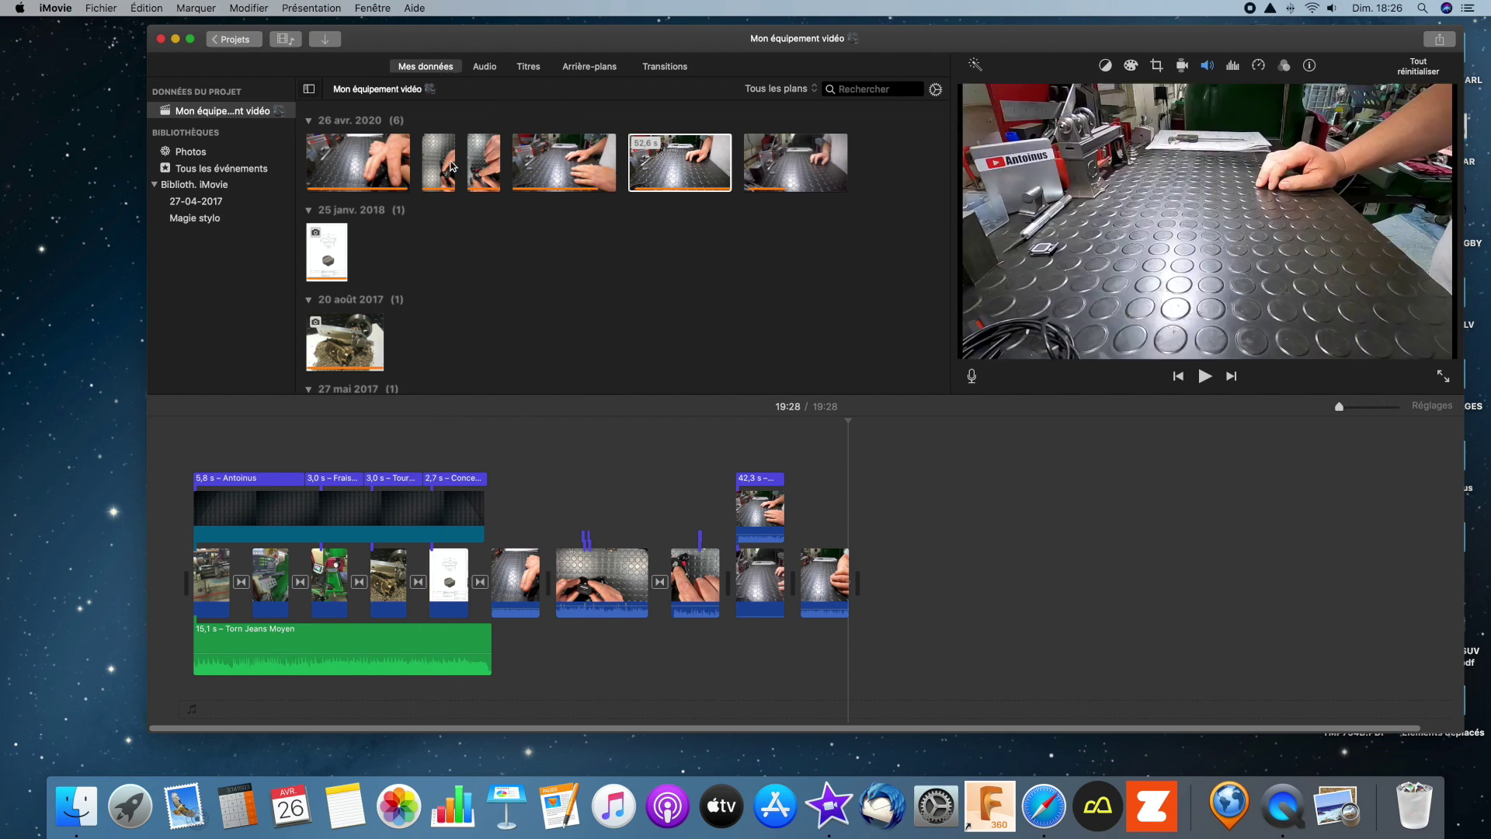
# - Check the footage available for import from the HERO5 Black camera and close the import window without importing
pyautogui.click(327, 39)
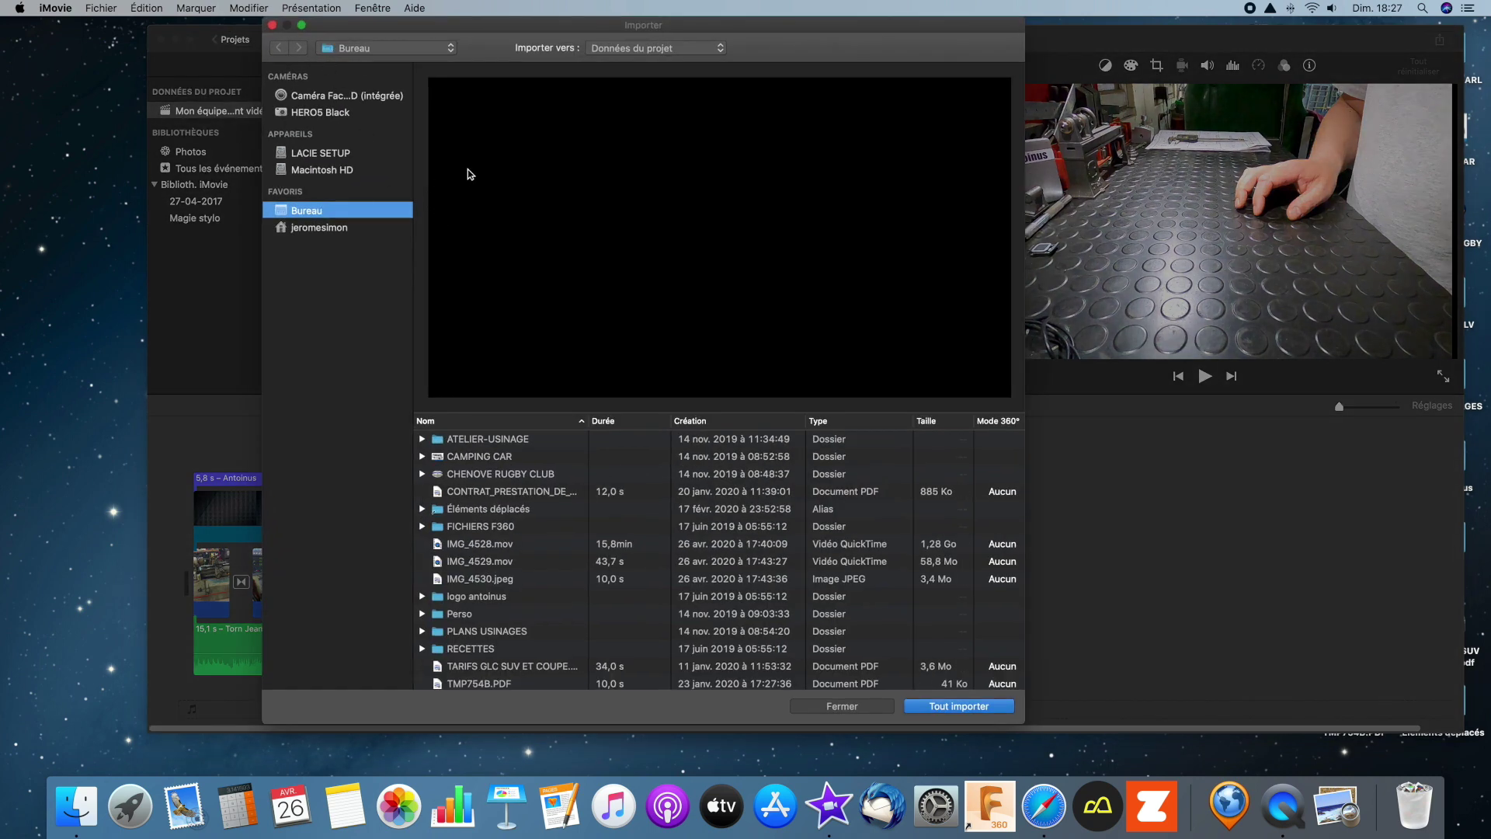
pyautogui.click(327, 114)
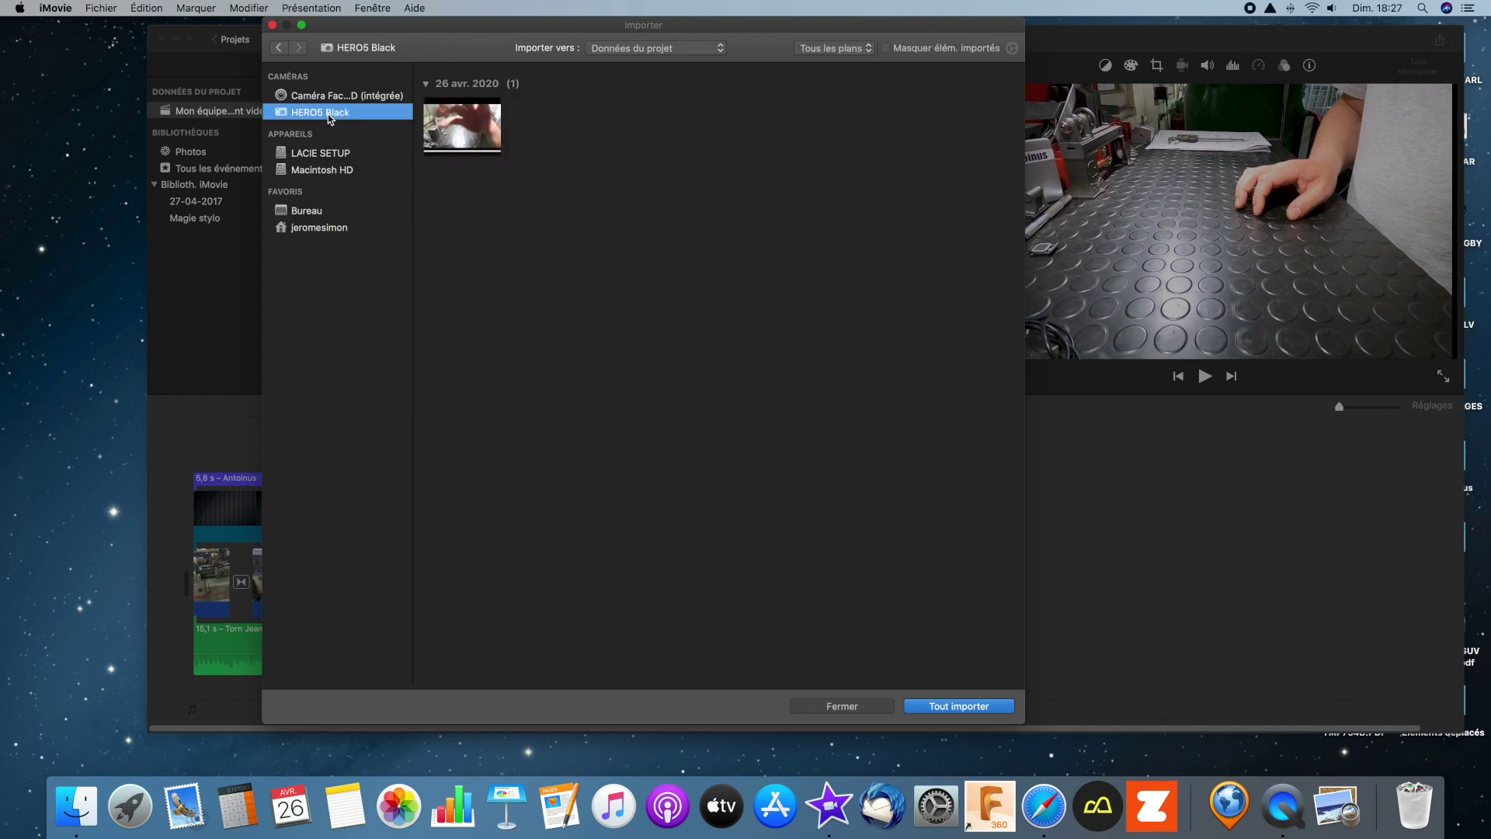
pyautogui.click(461, 129)
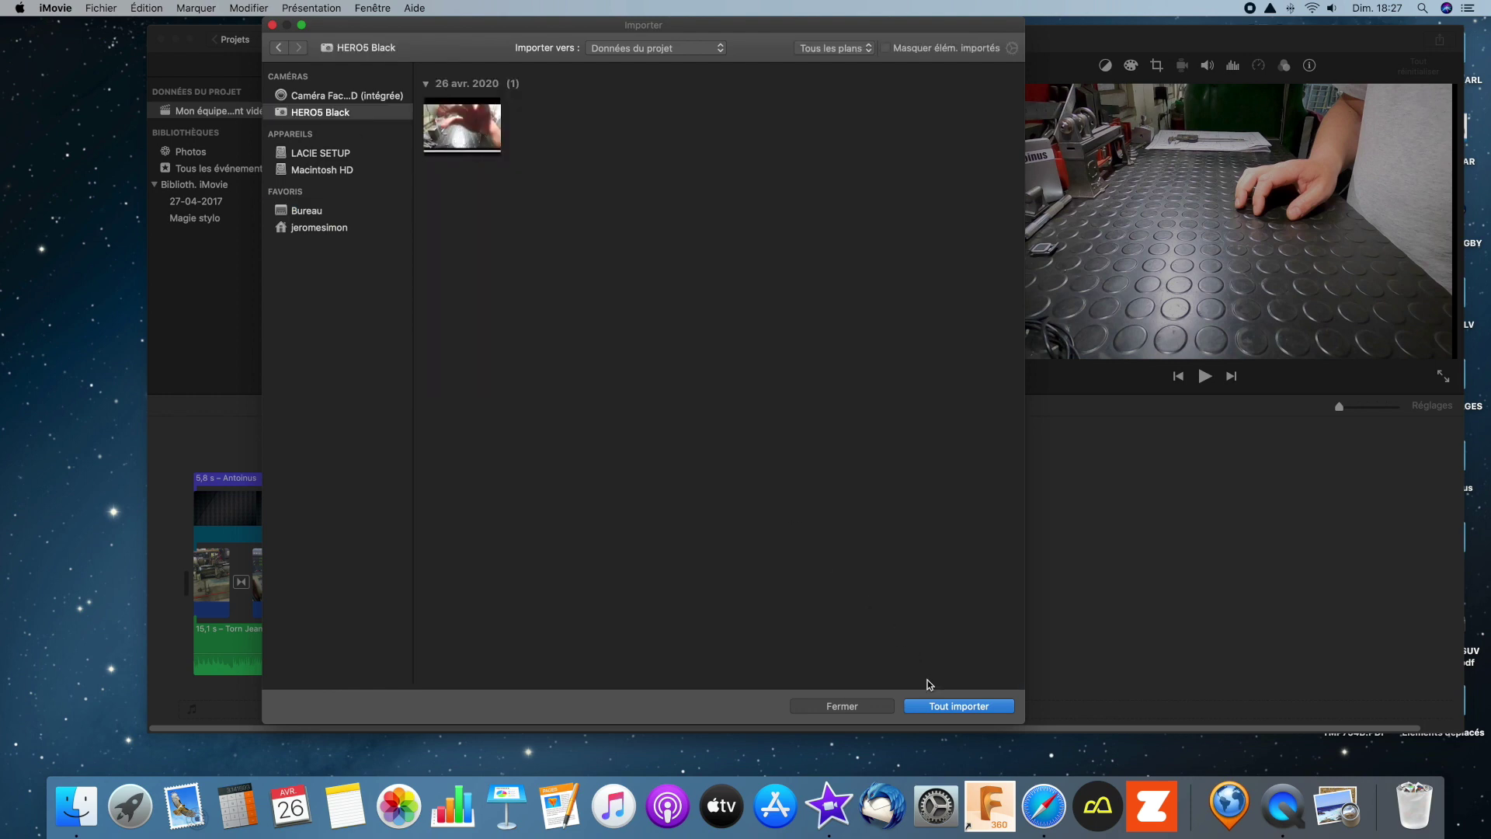
pyautogui.click(272, 27)
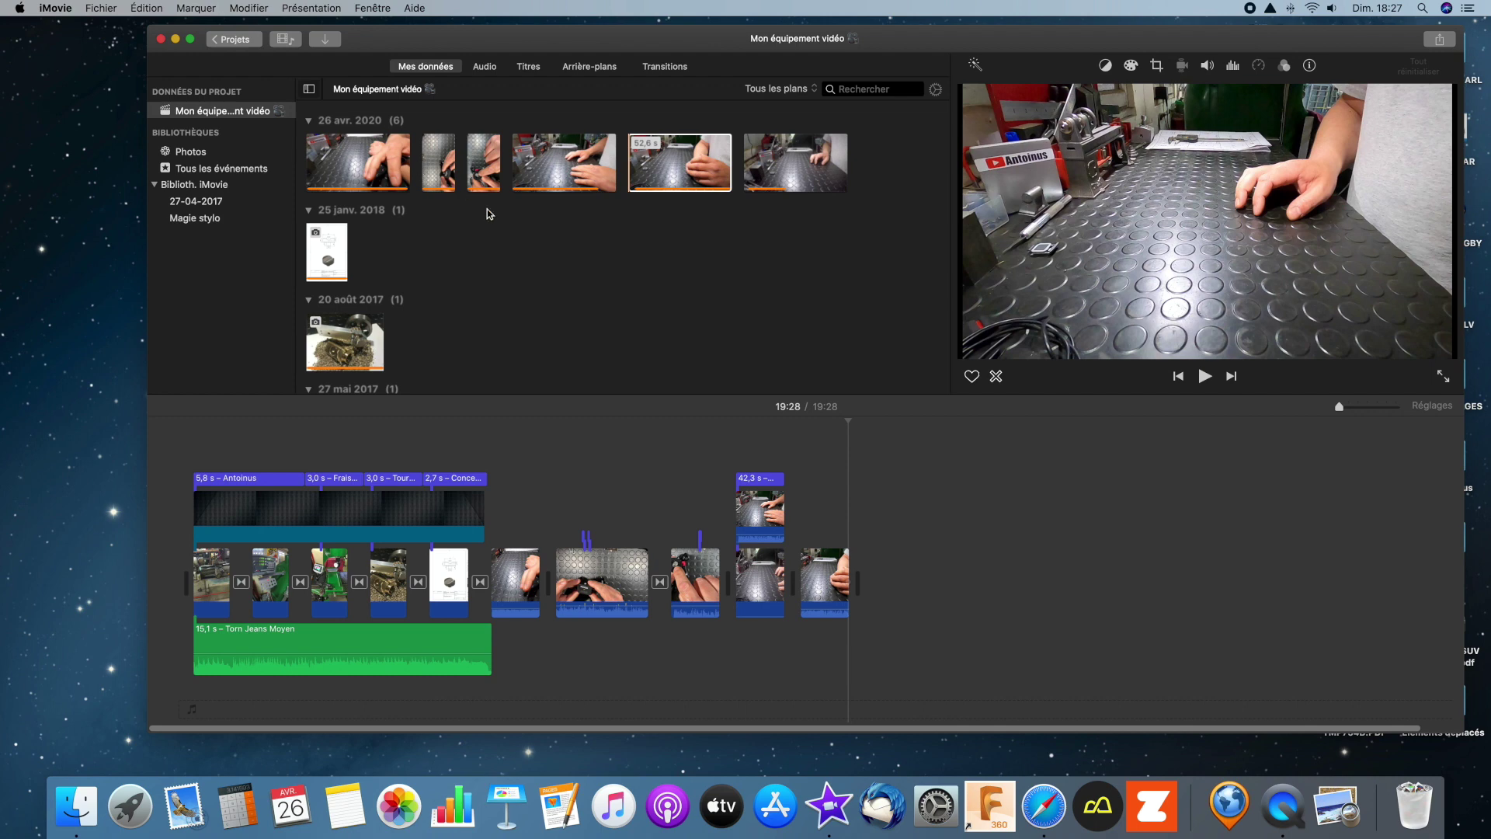
# - Browse the iLife sound effects available for the project's audio
pyautogui.click(487, 68)
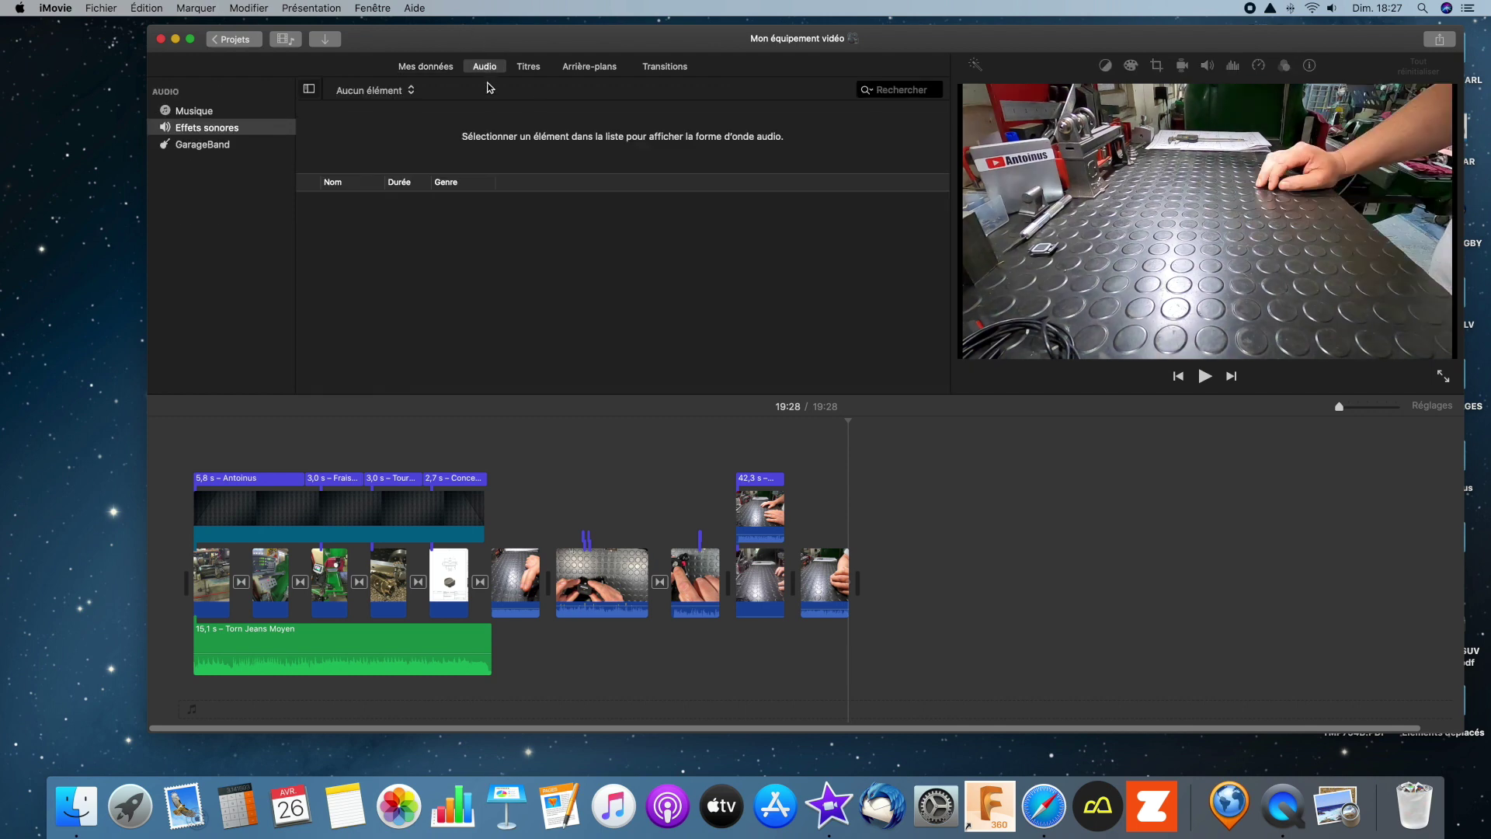
pyautogui.scroll(15, 436, 284)
pyautogui.scroll(-15, 435, 284)
pyautogui.scroll(-5, 436, 284)
pyautogui.scroll(10, 435, 285)
pyautogui.scroll(5, 436, 289)
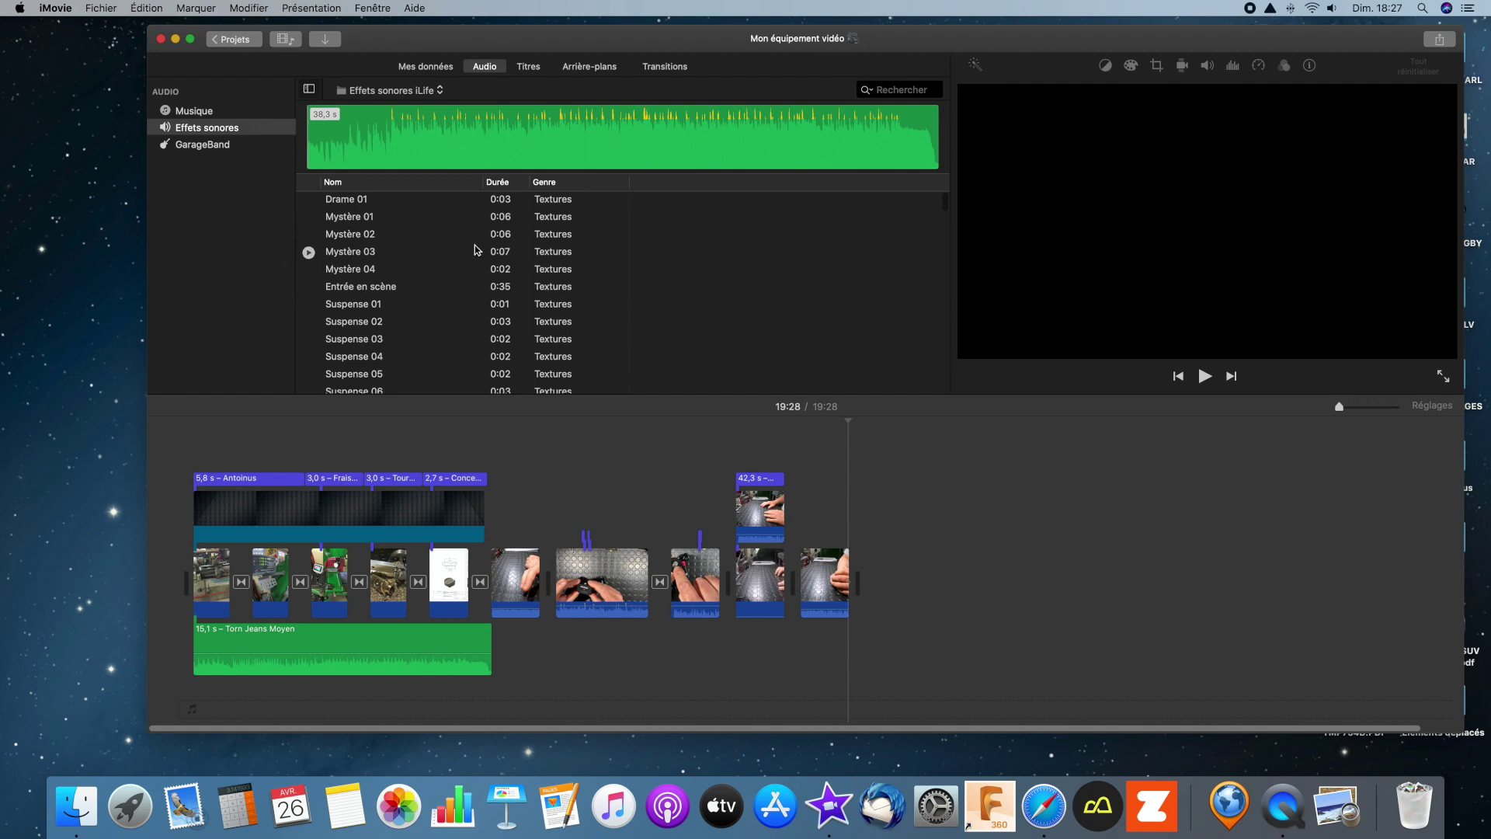
# - Look through the available titles, the maps and backgrounds, and the transitions
pyautogui.click(528, 66)
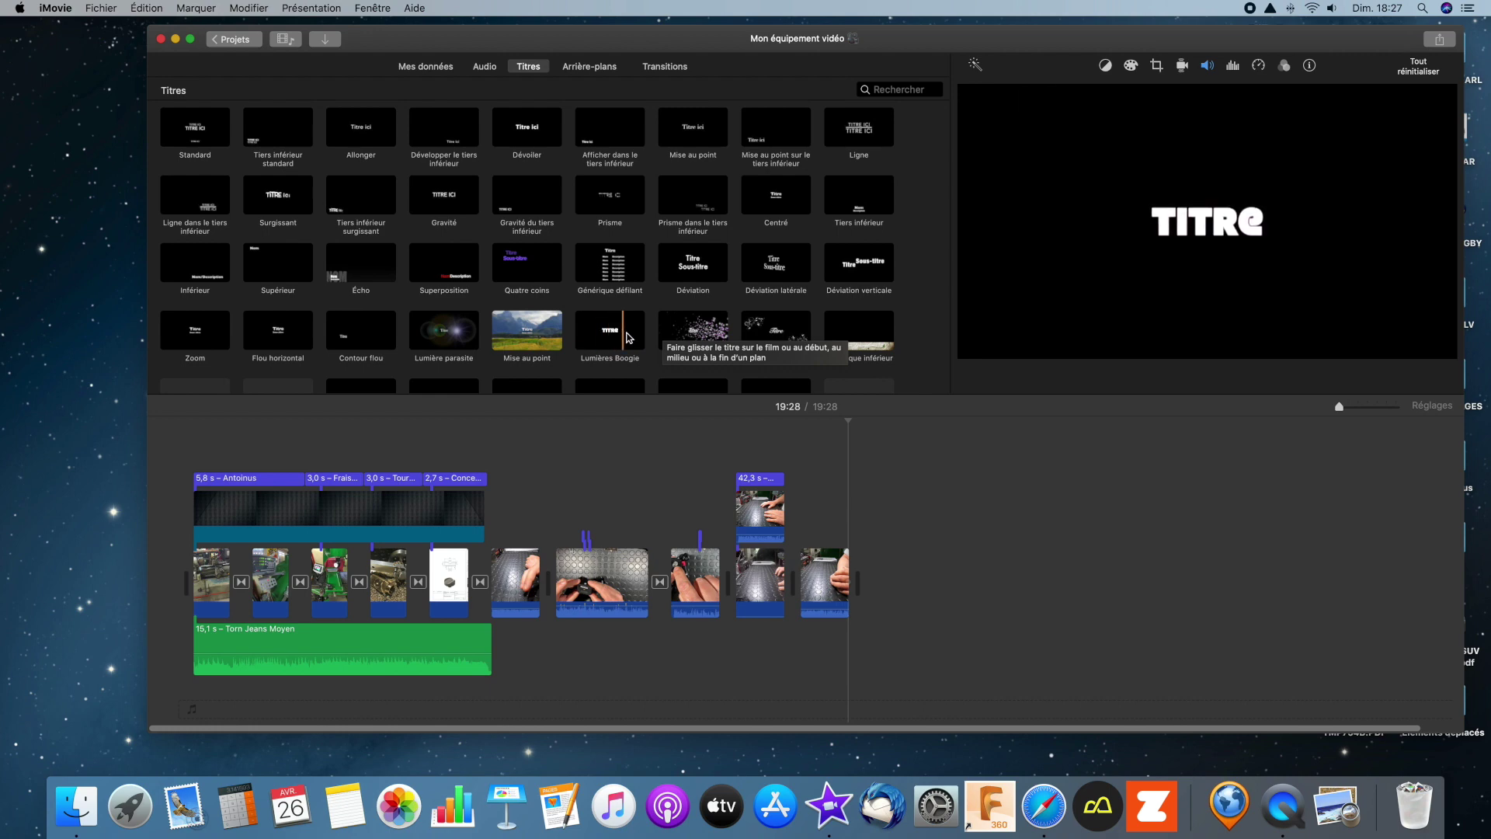
pyautogui.click(589, 68)
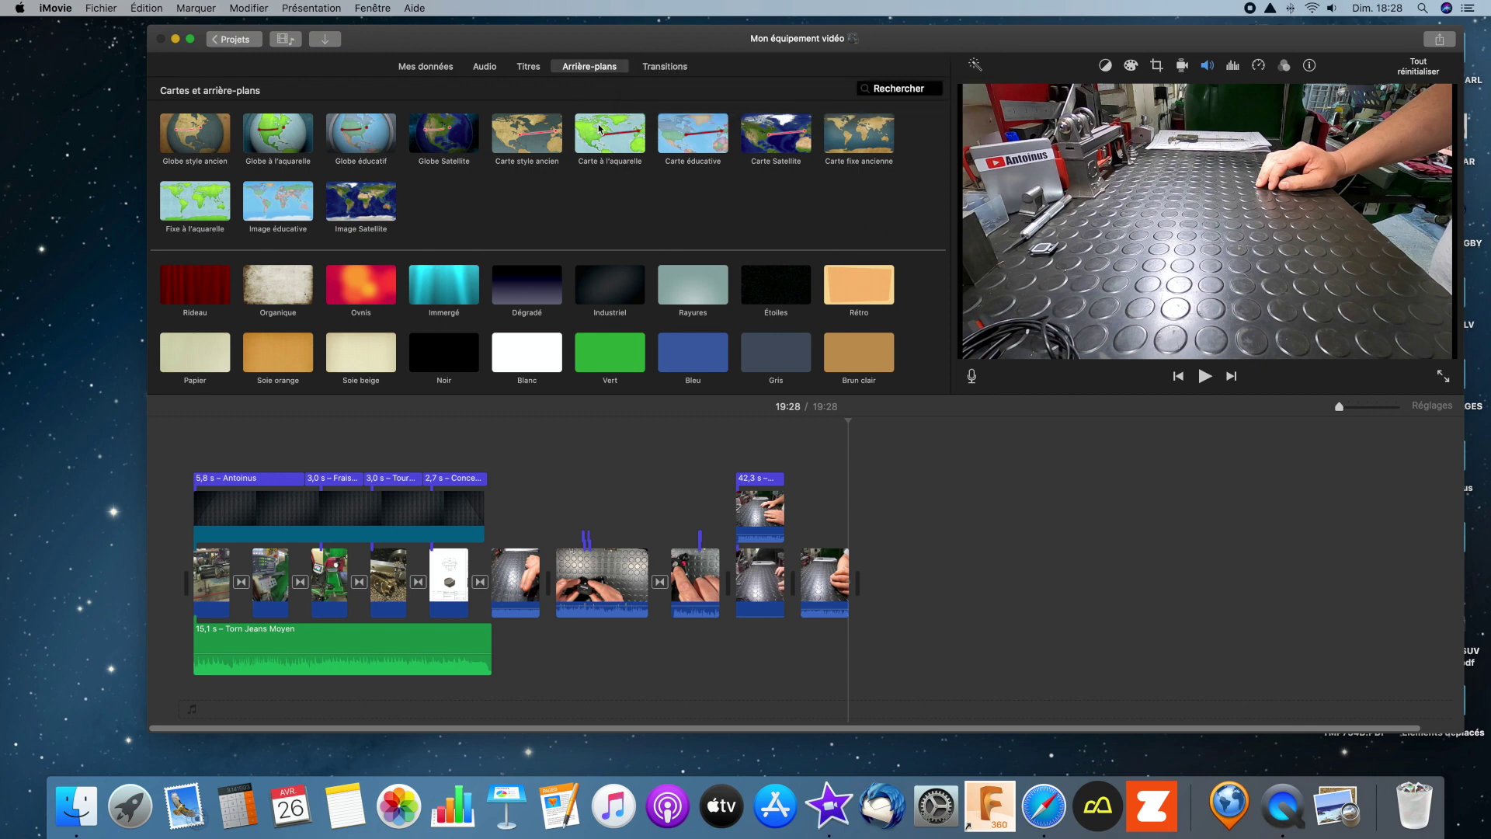
pyautogui.click(664, 68)
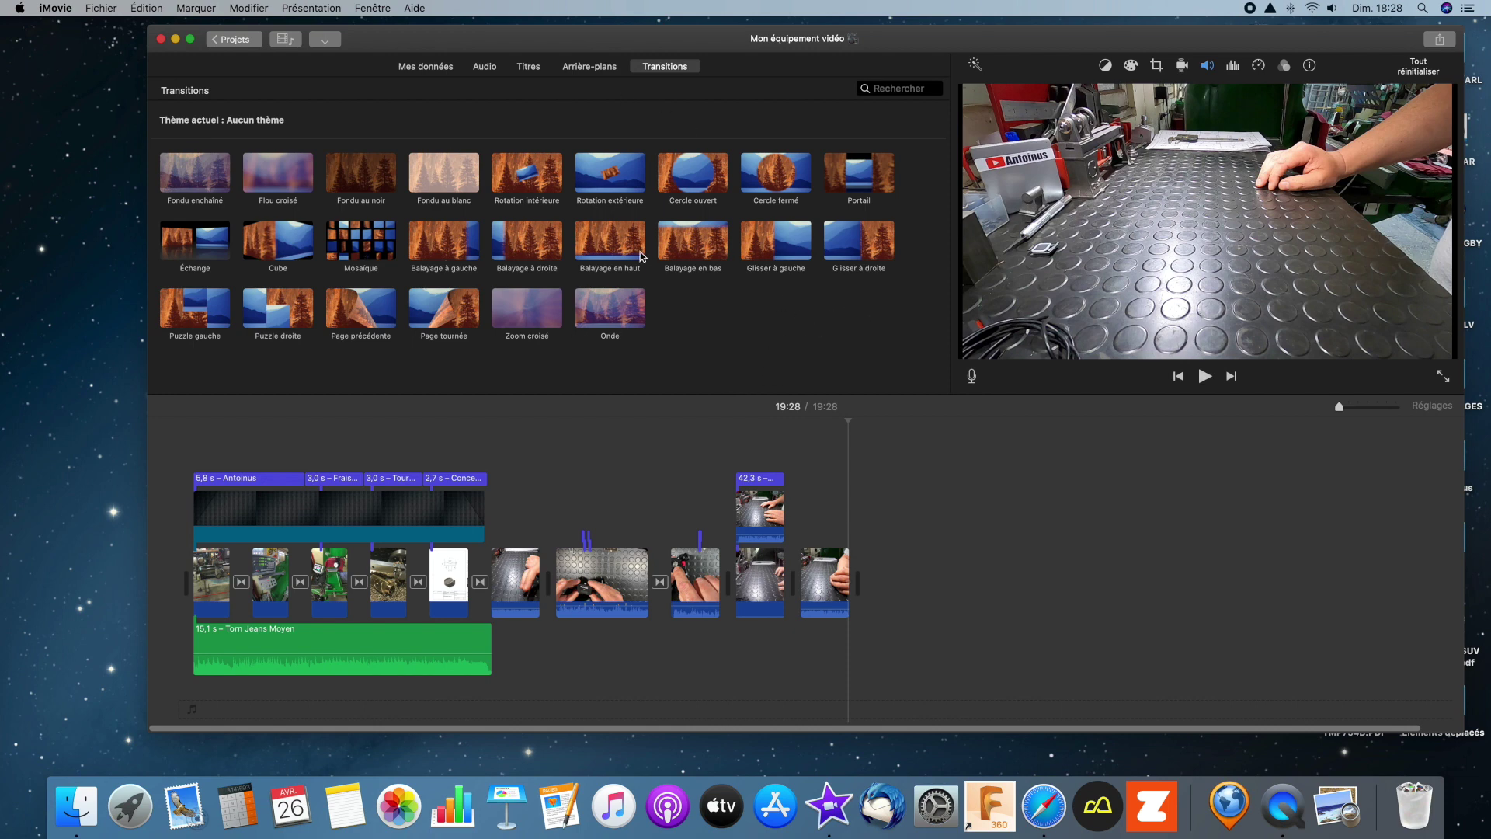
# - Return to the project's own media and preview the 52.6 s clip from 26 April 2020
pyautogui.click(426, 67)
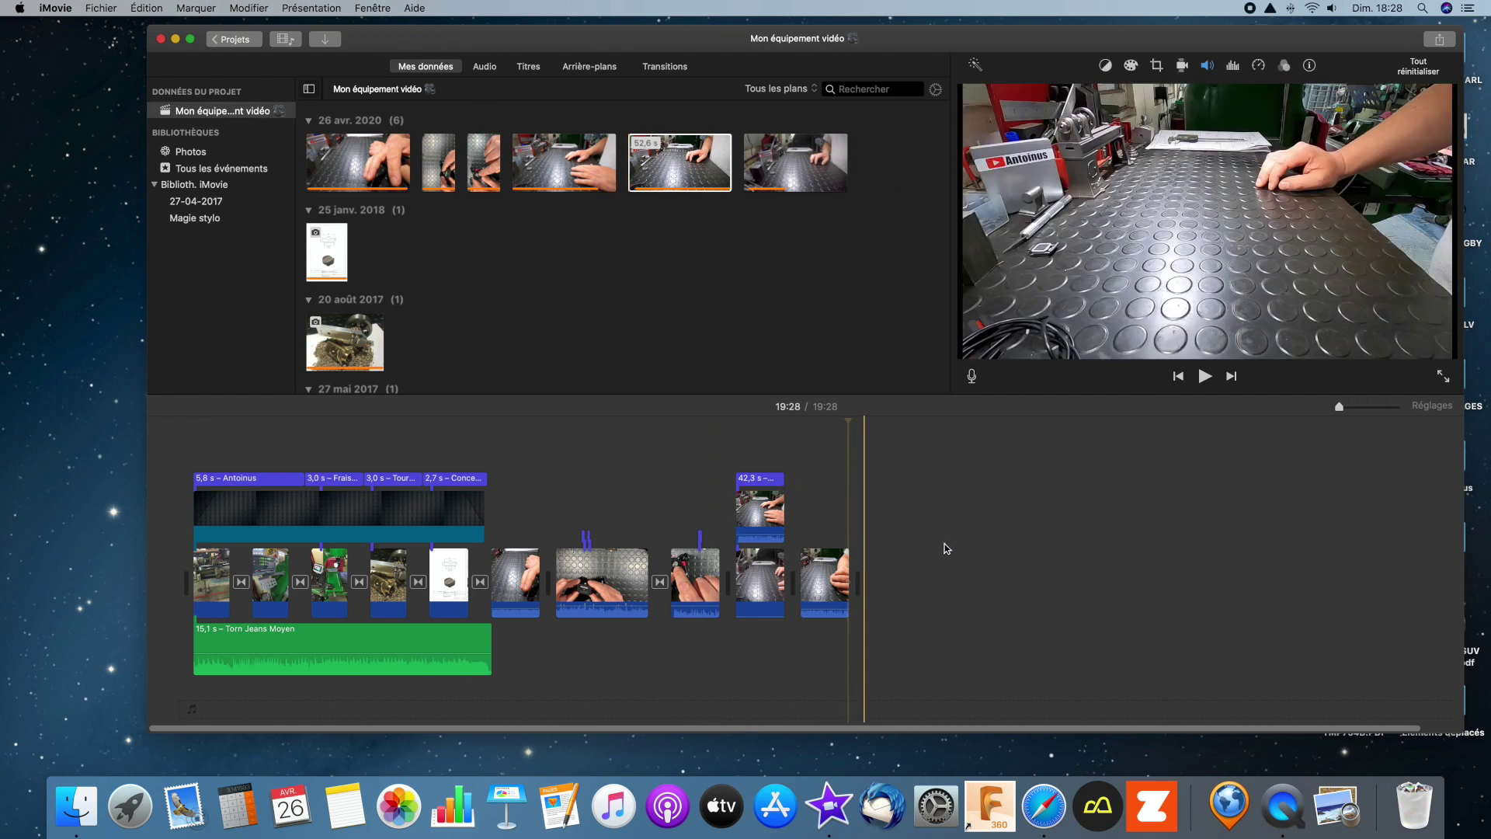
pyautogui.click(691, 174)
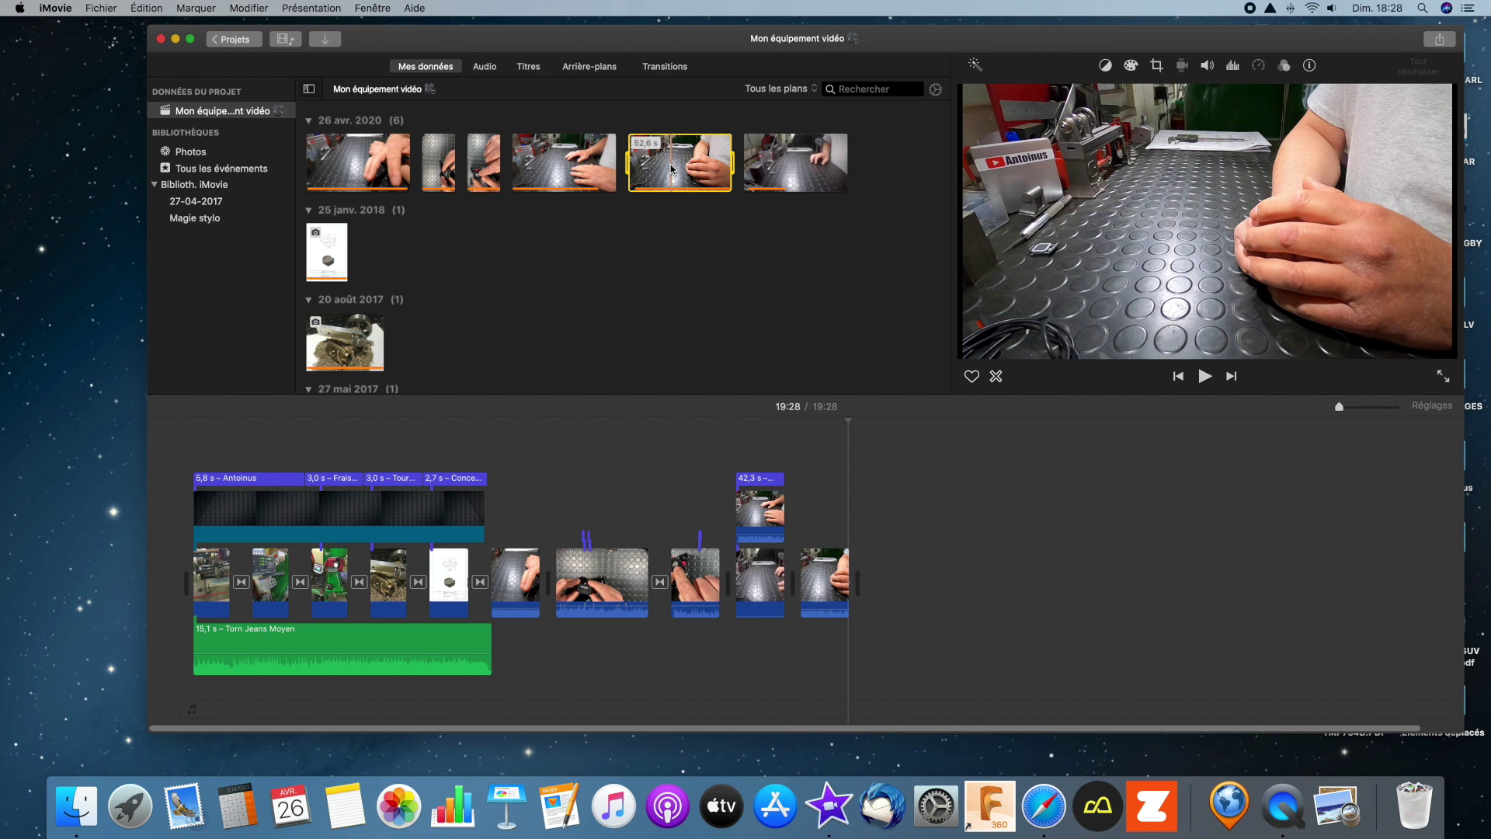
pyautogui.moveTo(672, 169)
pyautogui.mouseDown()
pyautogui.moveTo(806, 333)
pyautogui.moveTo(910, 540)
pyautogui.moveTo(810, 300)
pyautogui.moveTo(657, 173)
pyautogui.mouseUp()
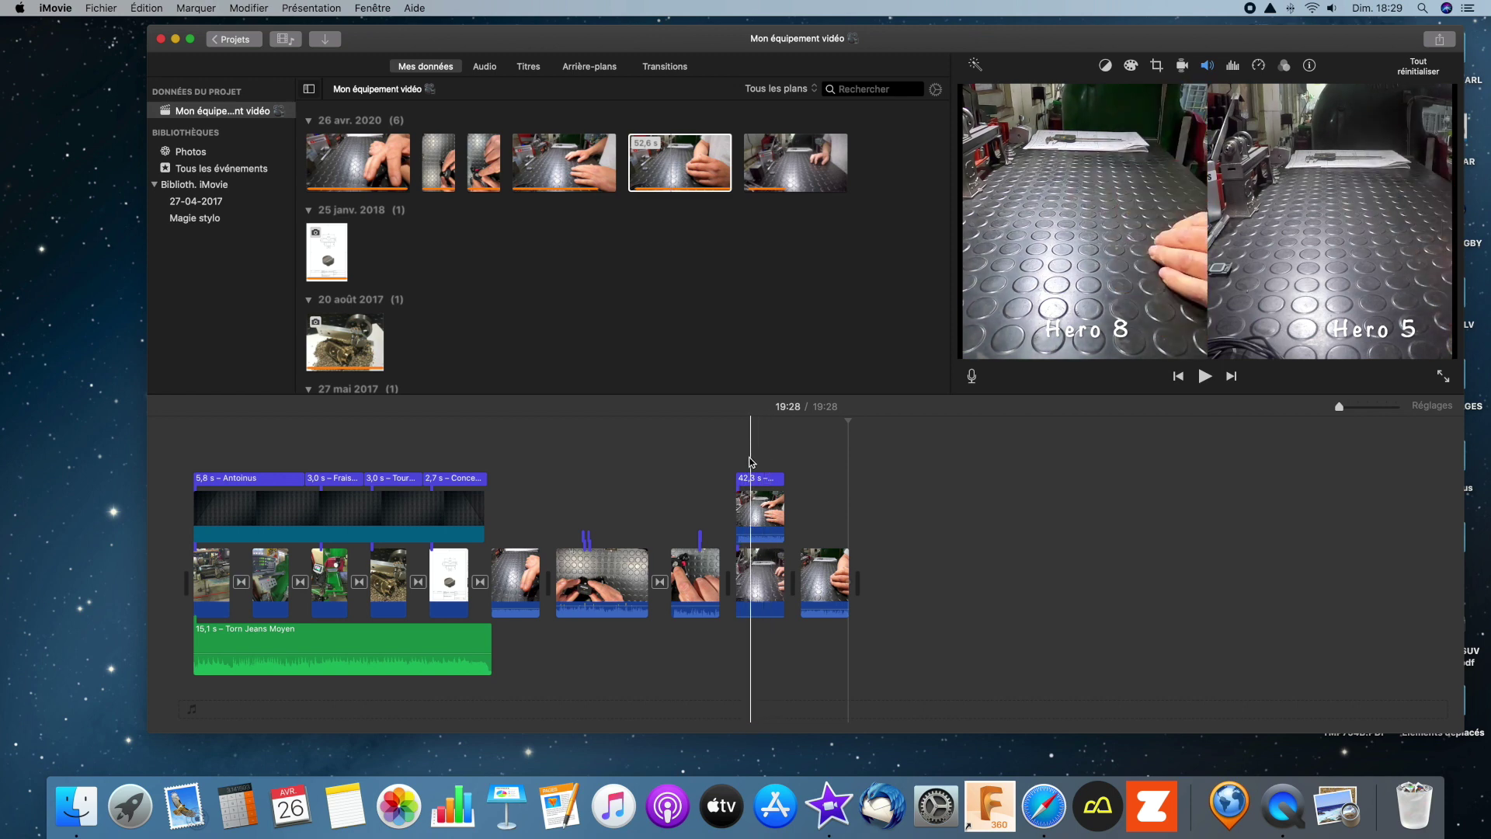
pyautogui.scroll(1, 615, 250)
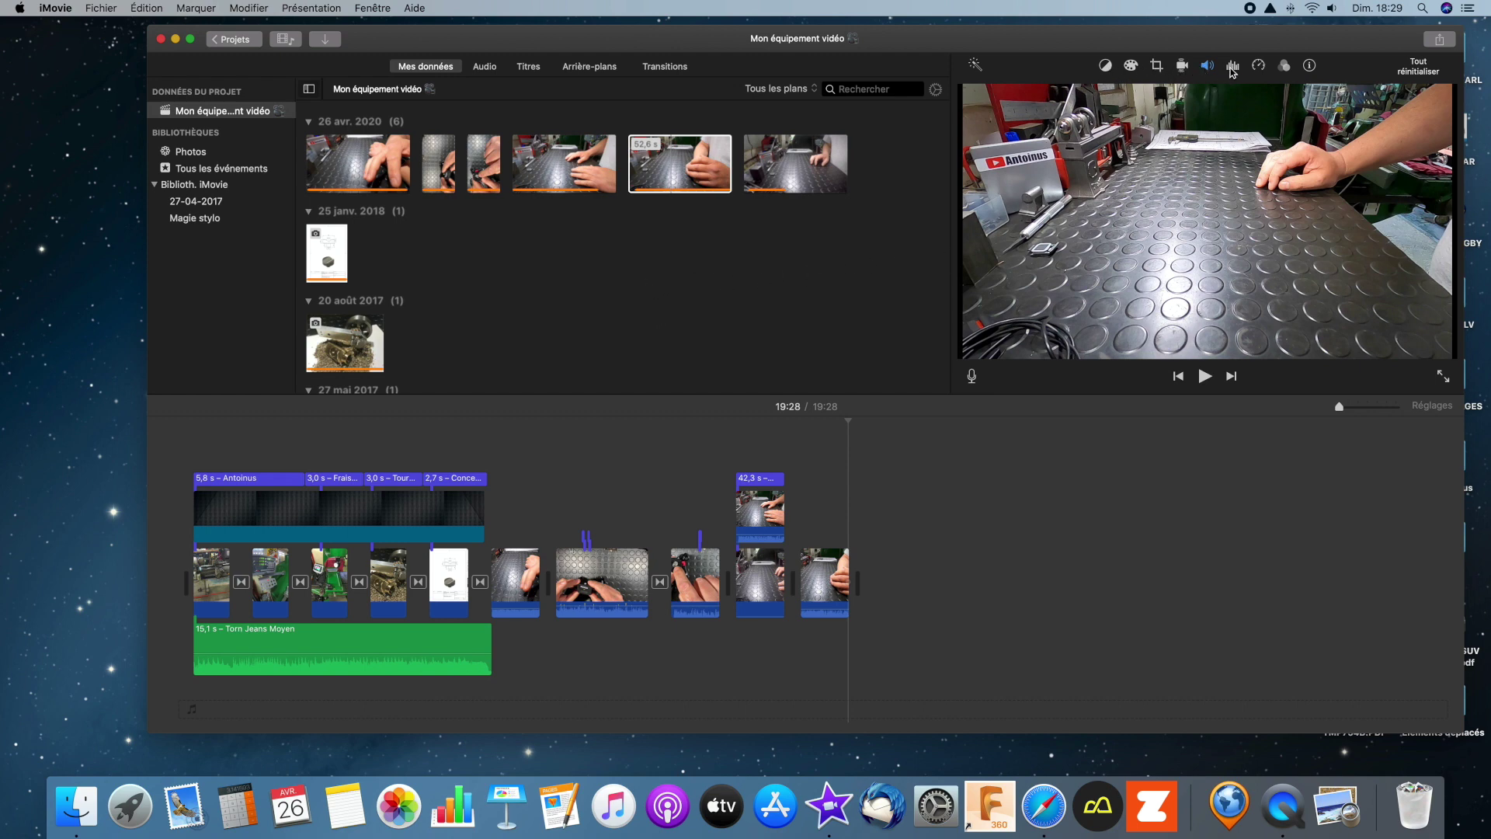
# - Review the adjustment options for speed, noise reduction and equalizer, cropping, colour balance and colour correction
pyautogui.click(1259, 66)
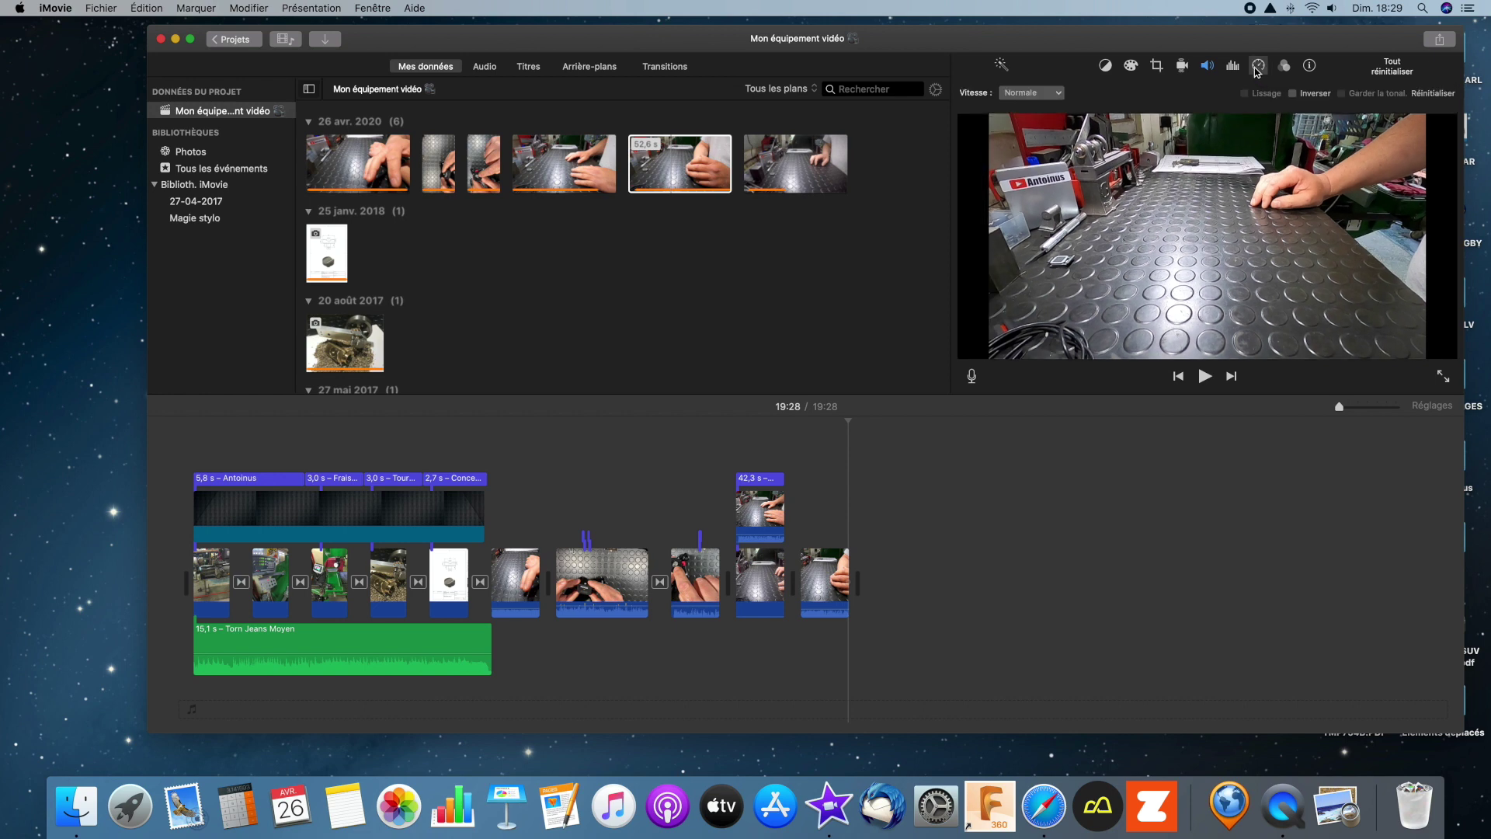
pyautogui.click(1233, 66)
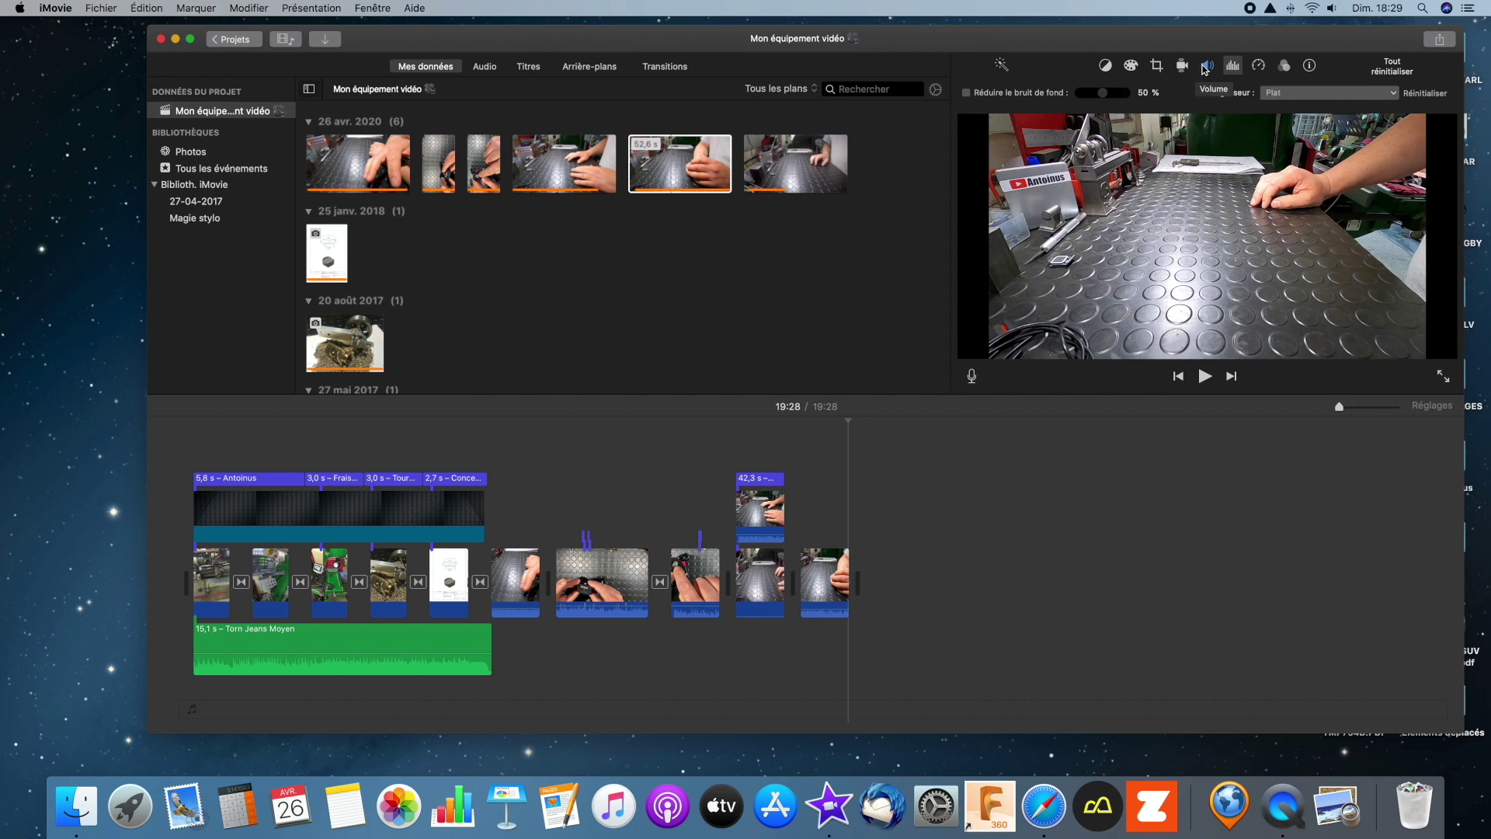
pyautogui.click(1158, 68)
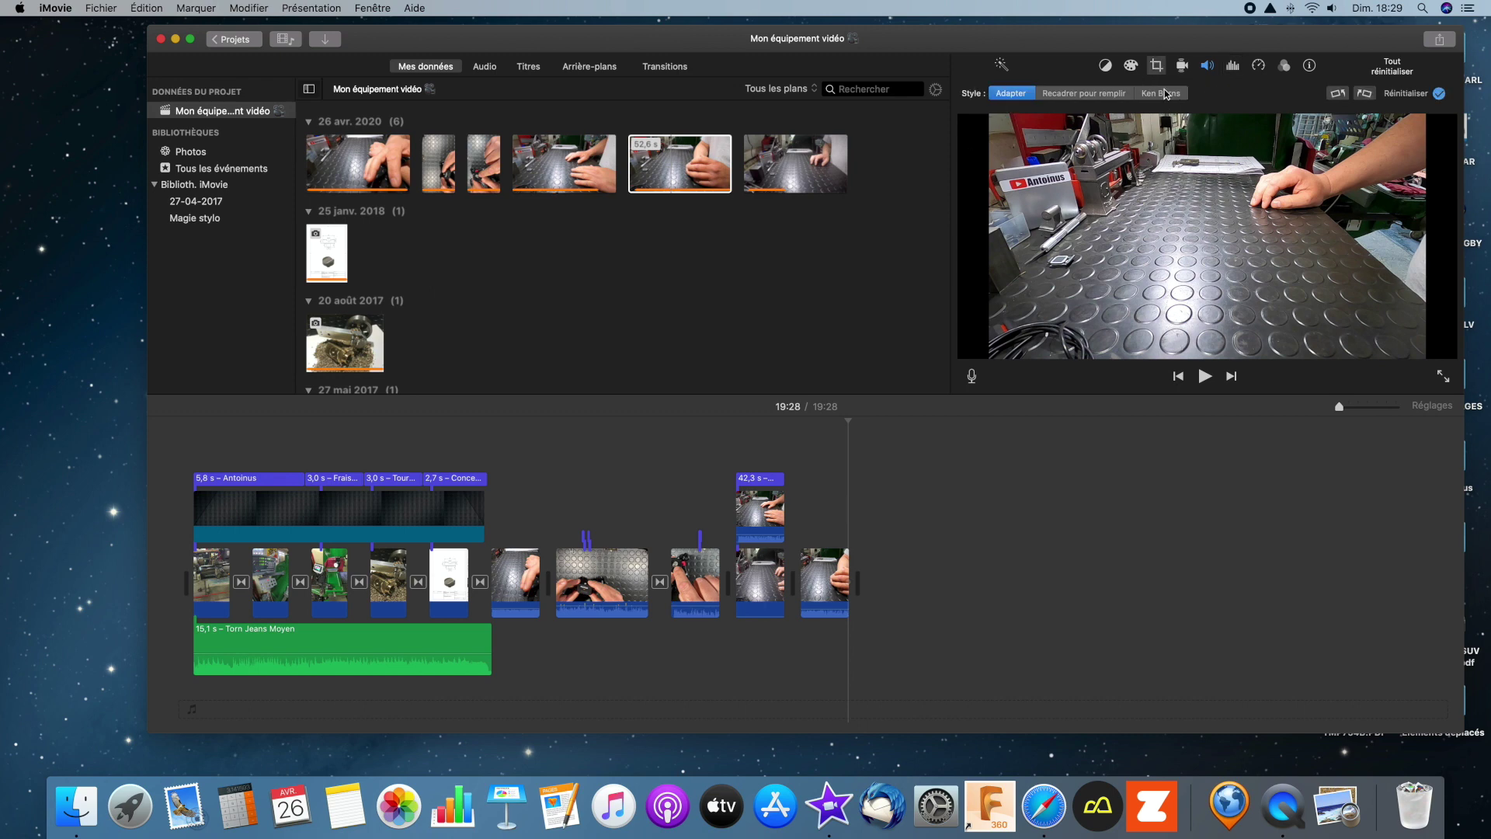
pyautogui.click(1106, 67)
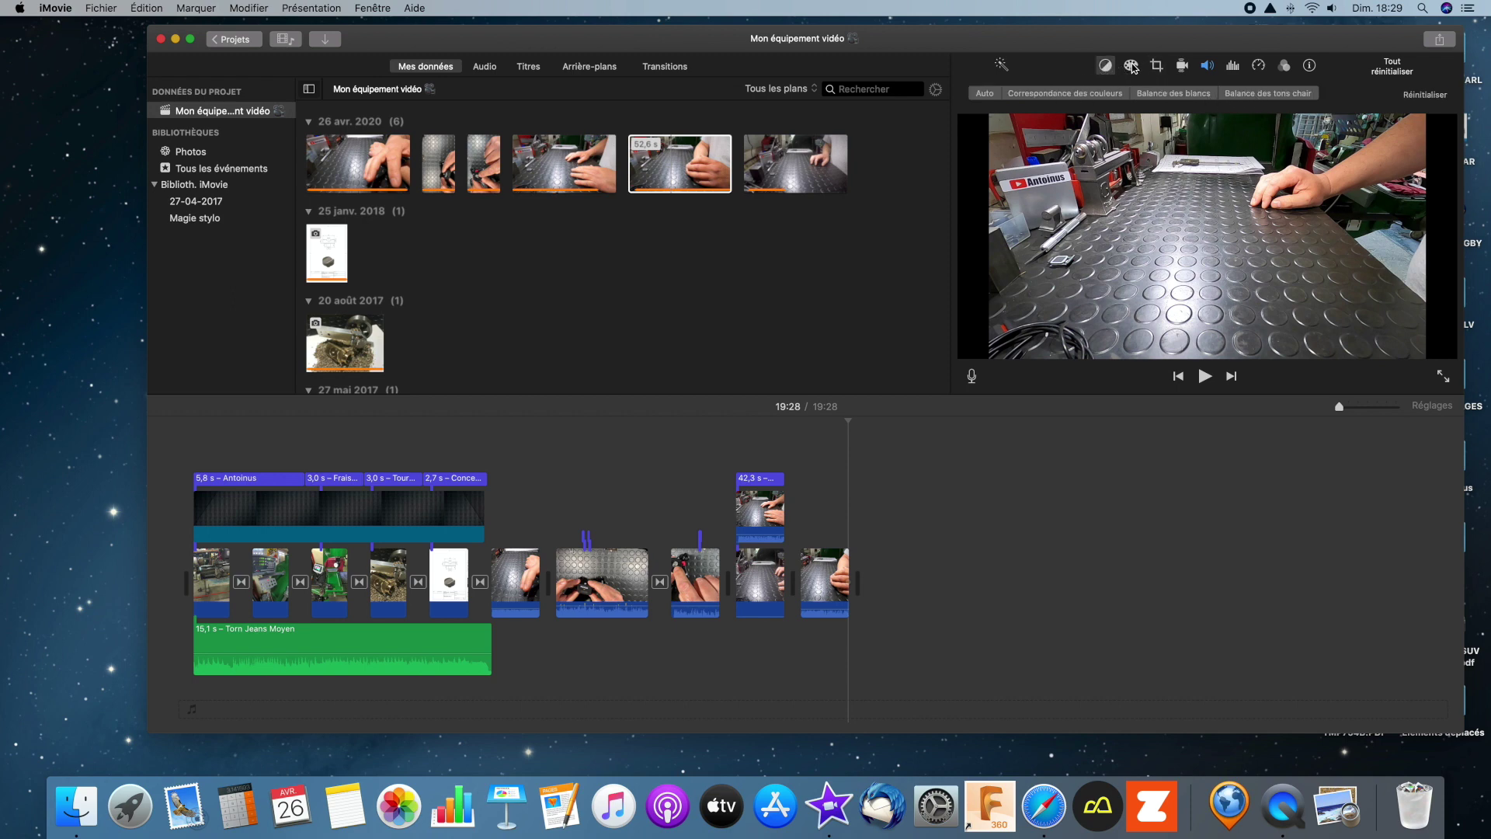
pyautogui.click(1132, 66)
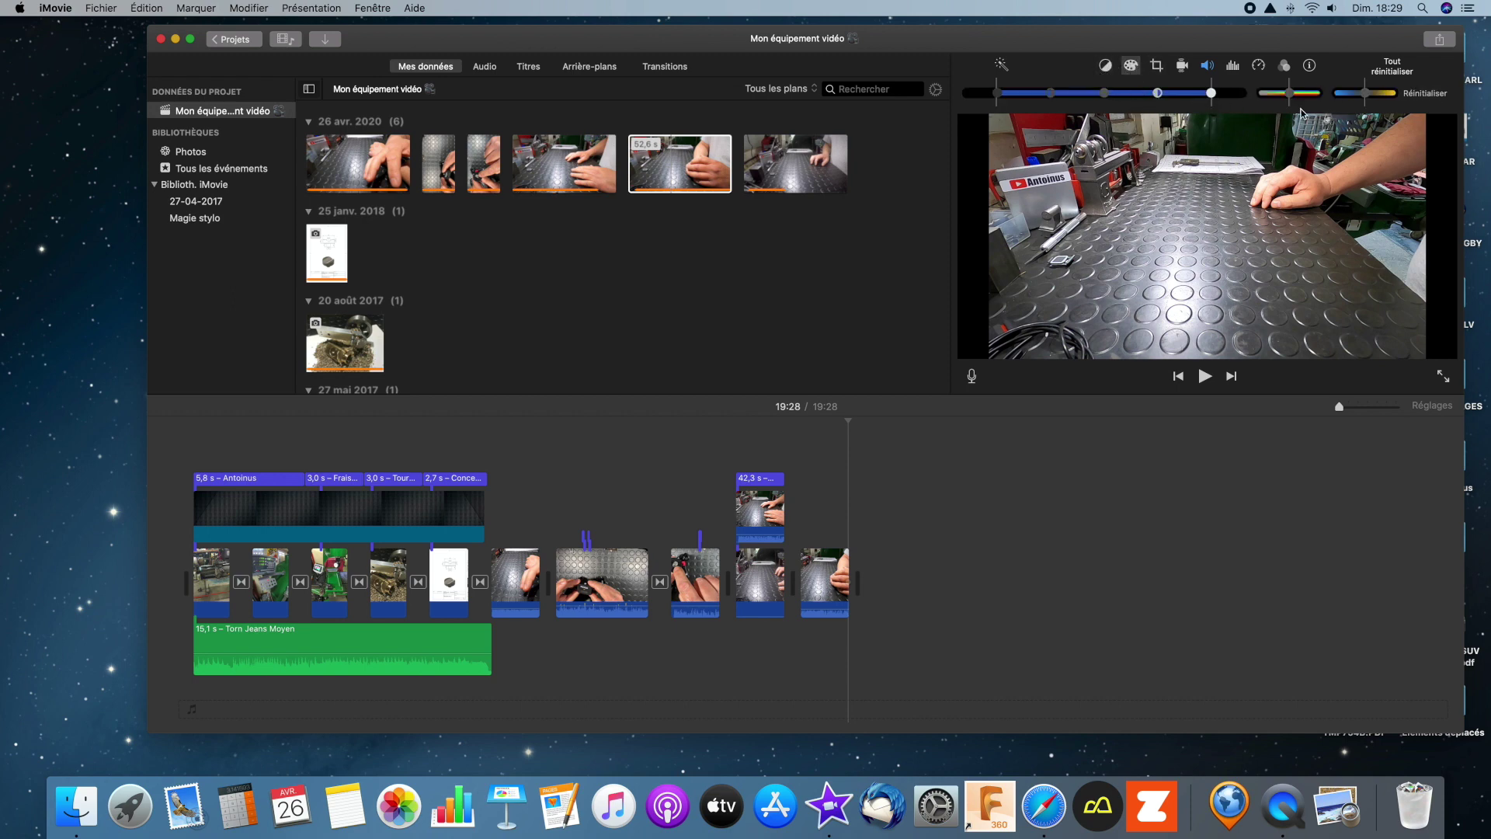
# - Browse the clip filter choices and close the chooser without applying a filter
pyautogui.click(1285, 67)
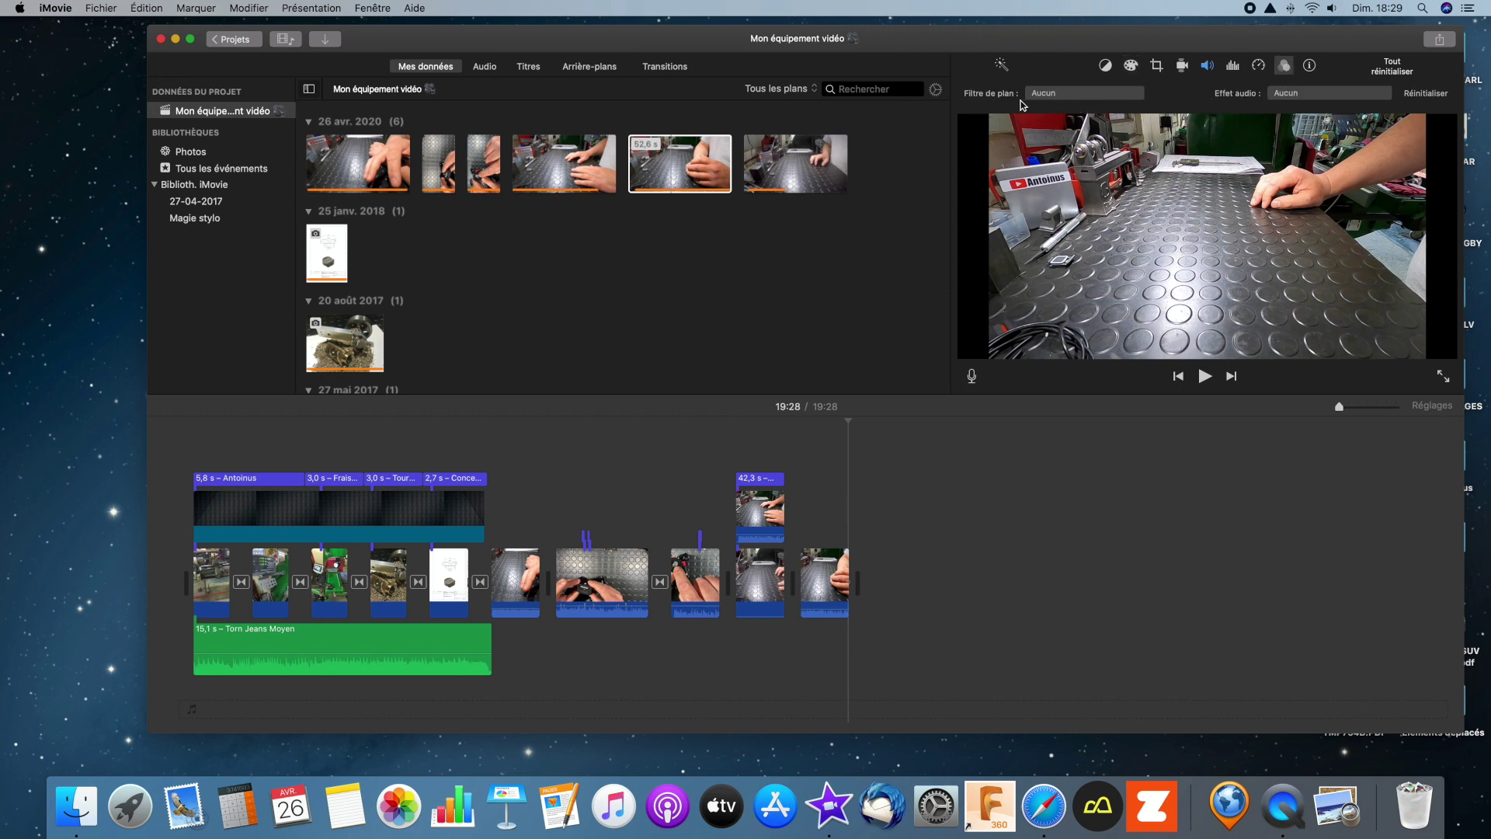
pyautogui.click(1119, 95)
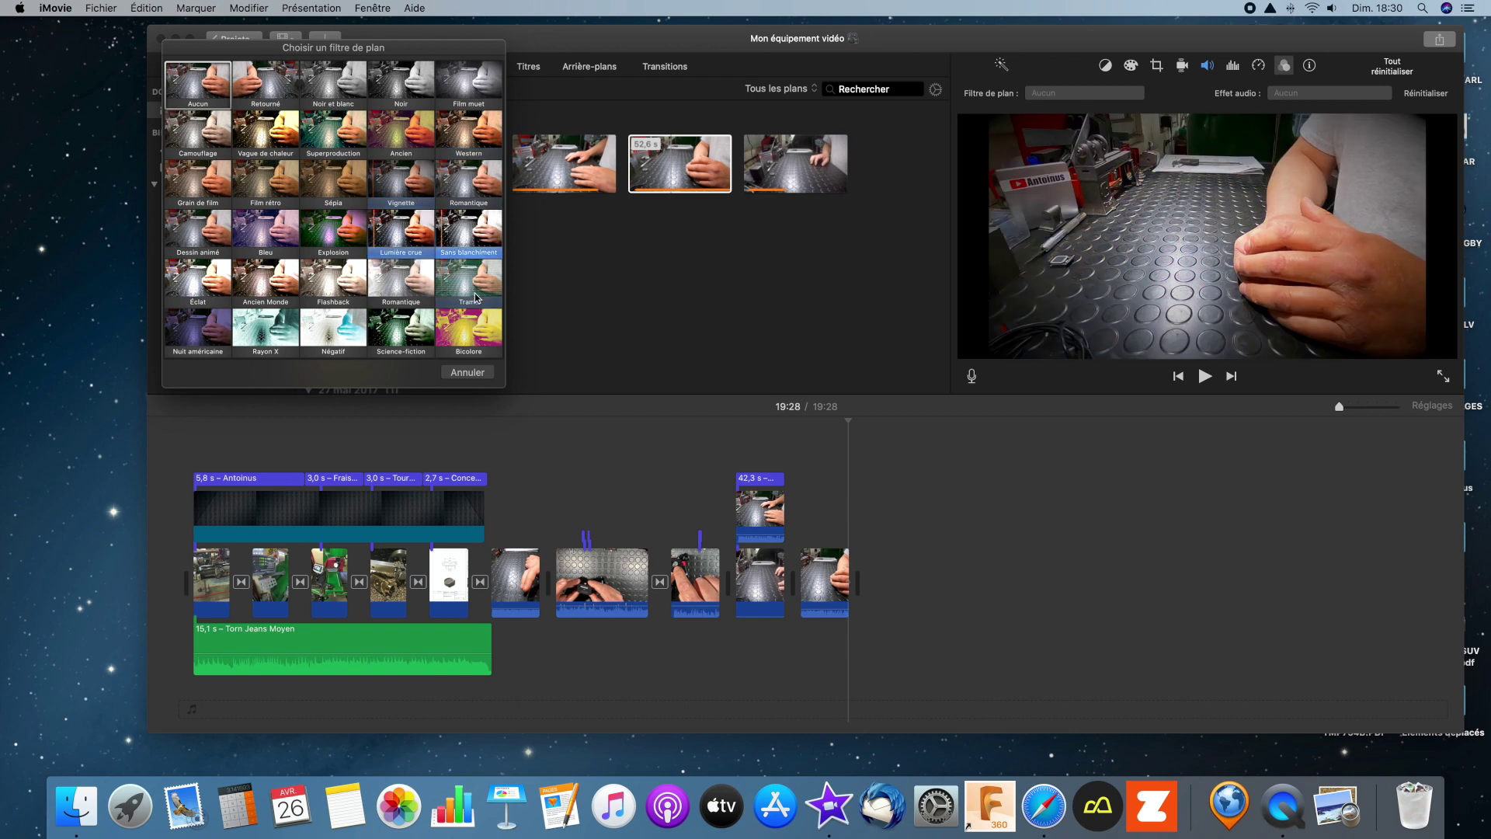
pyautogui.click(468, 373)
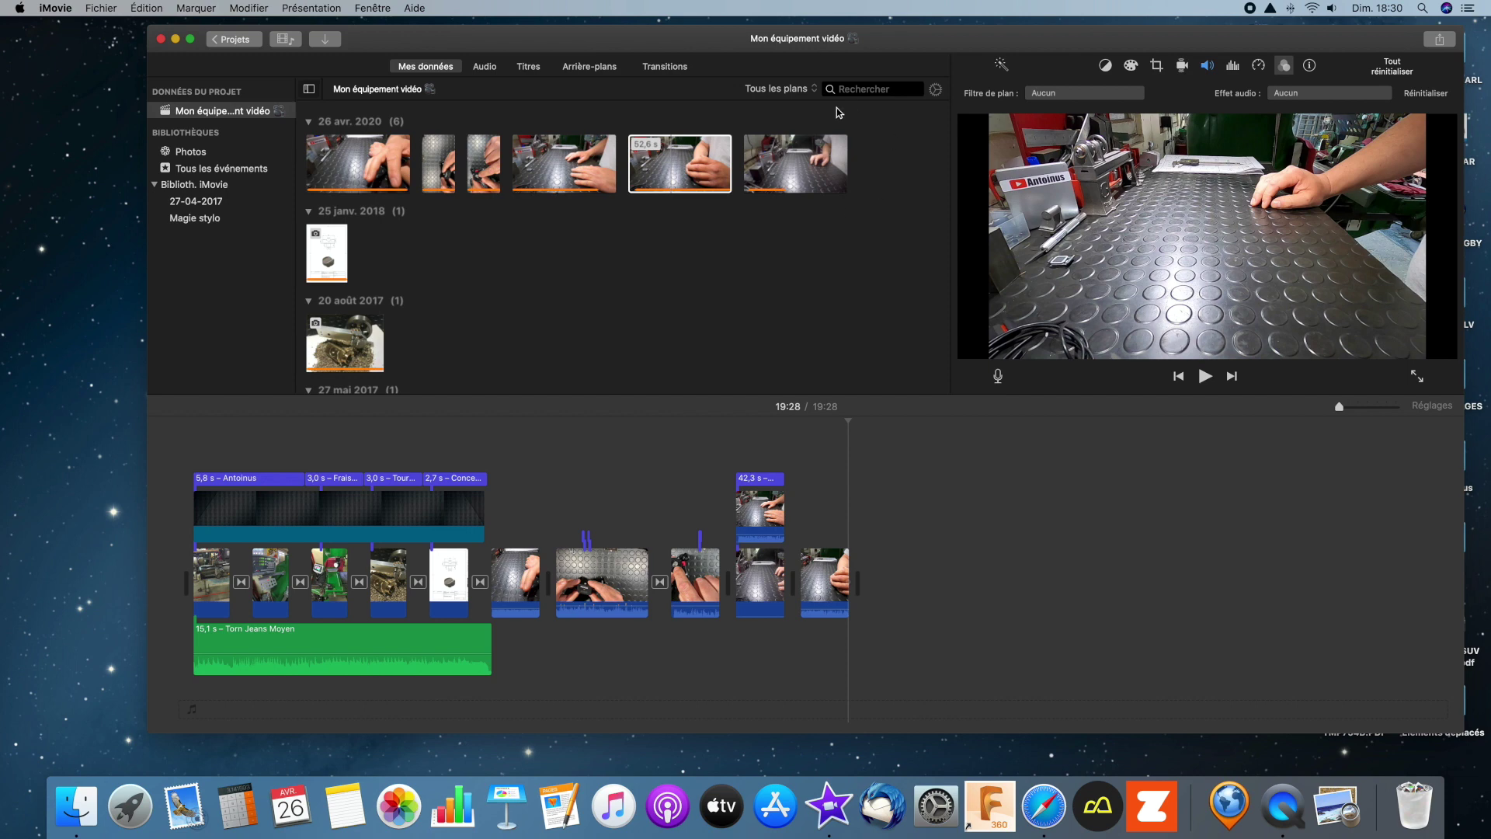
pyautogui.click(694, 172)
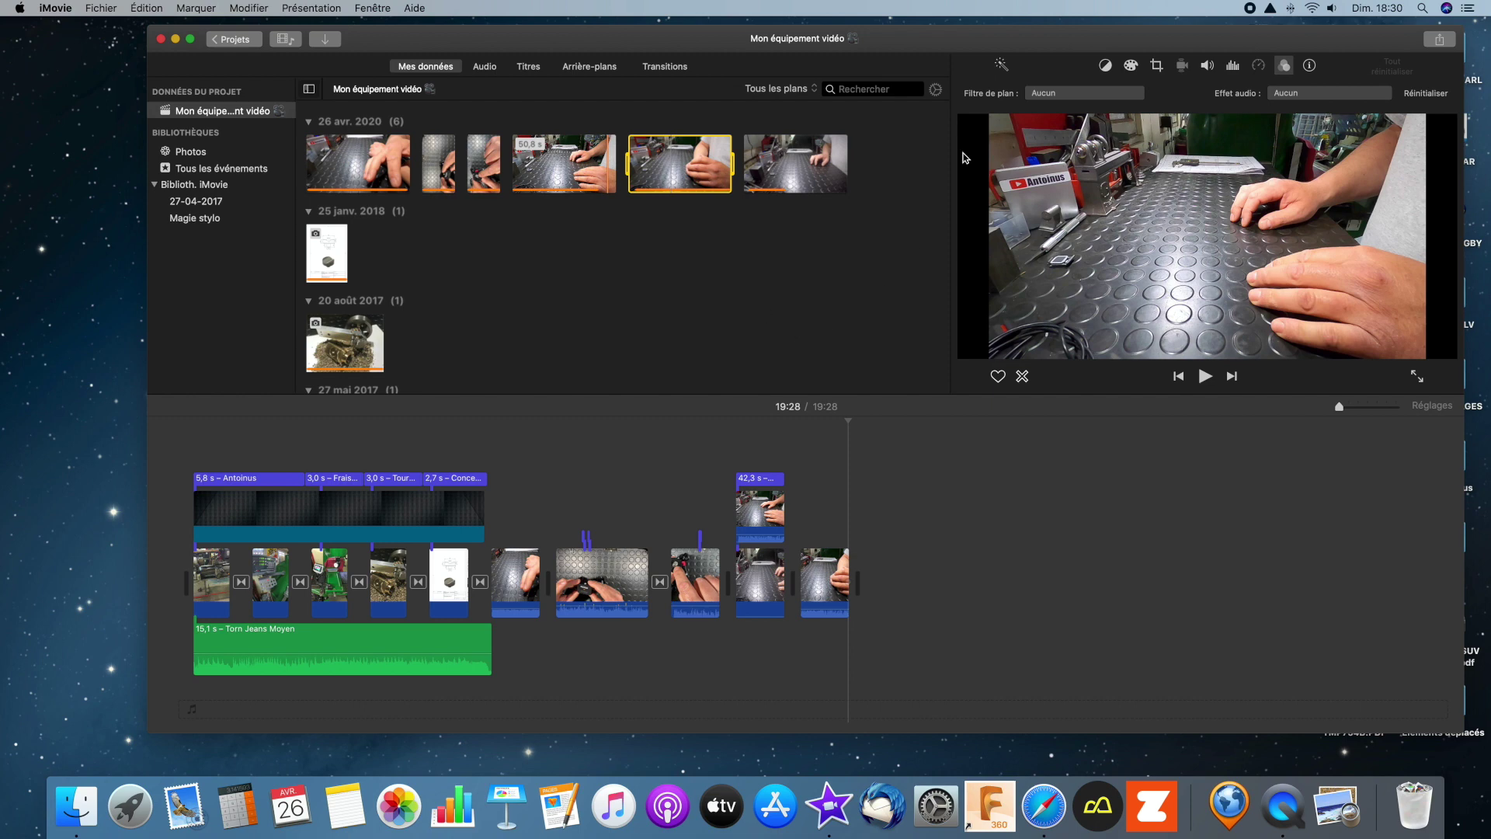
pyautogui.moveTo(957, 43)
pyautogui.mouseDown()
pyautogui.moveTo(939, 36)
pyautogui.moveTo(978, 43)
pyautogui.moveTo(953, 45)
pyautogui.mouseUp()
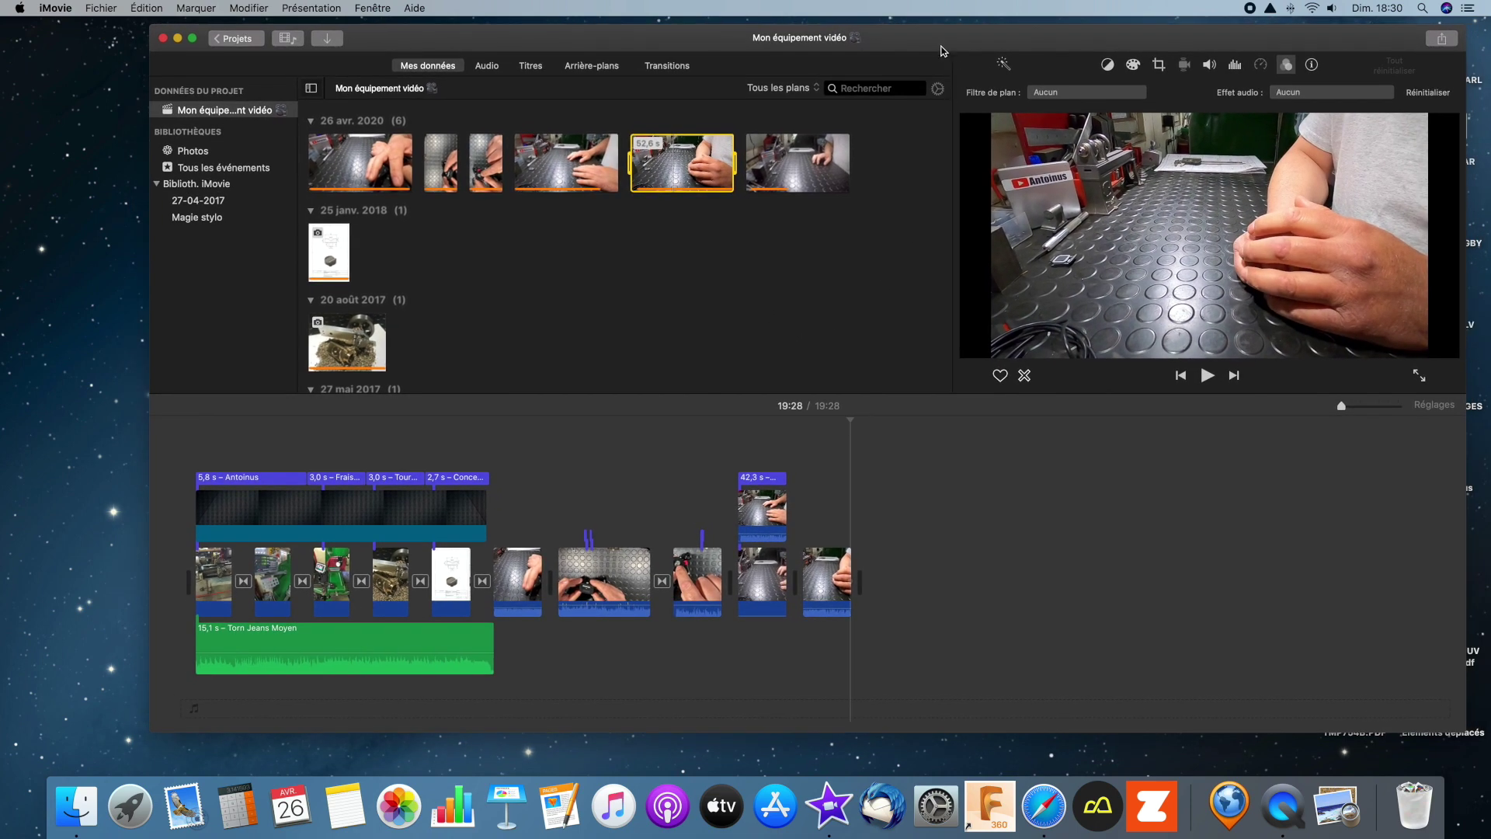
pyautogui.click(875, 447)
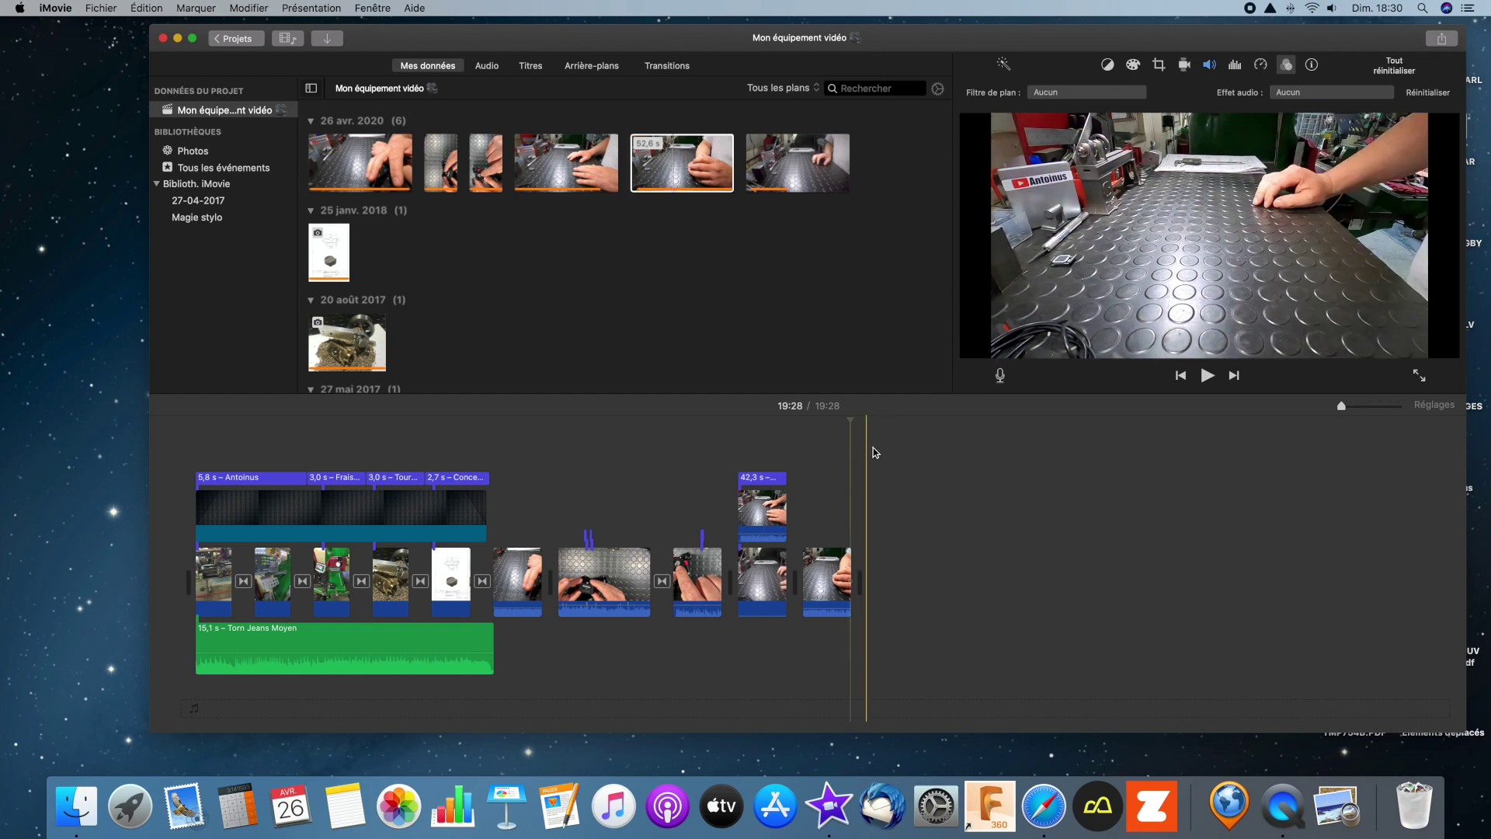